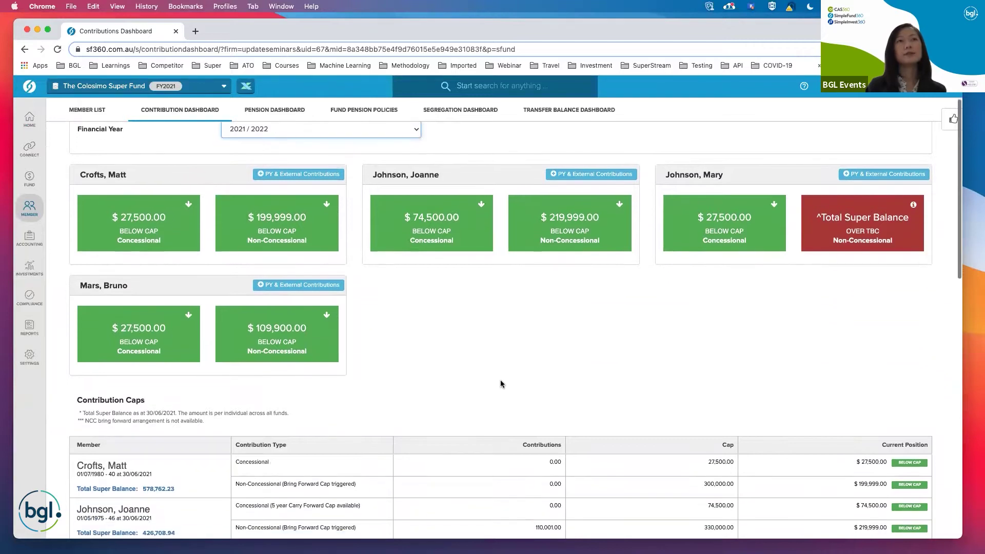
scroll(500, 384, "down", 3)
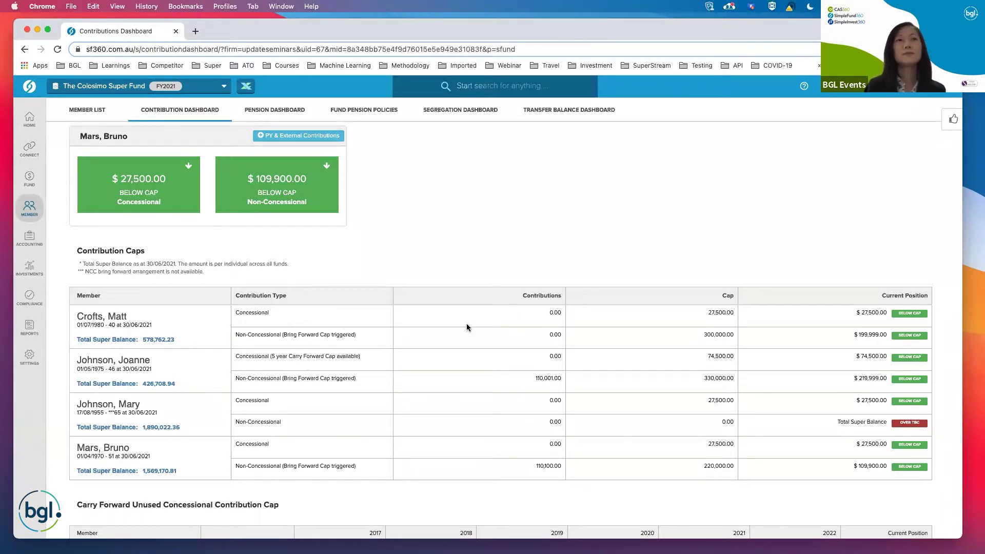
Scroll to the Contribution Caps table and highlight the first member's 578,762.23 total super balance.
left_click_drag(141, 340, 173, 338)
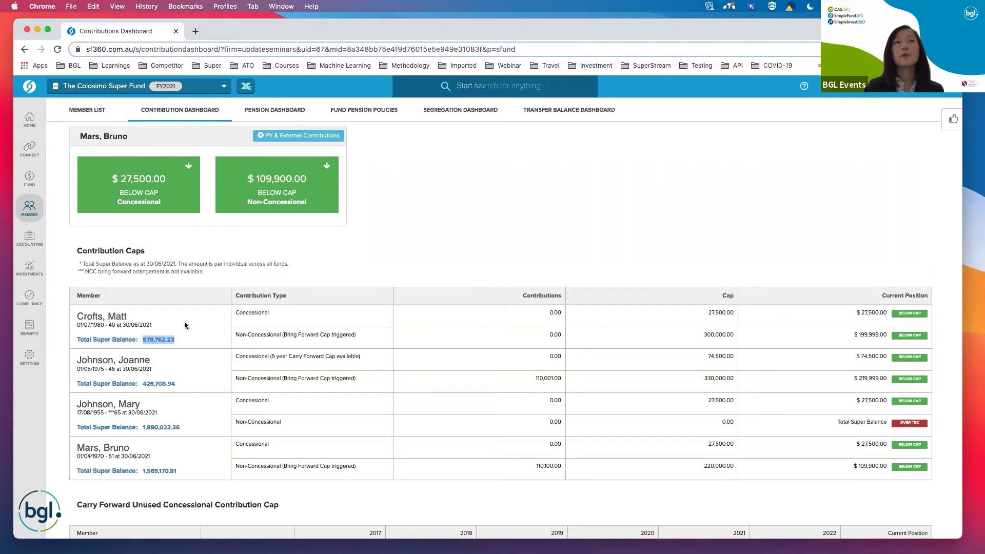
left_click(470, 226)
scroll(230, 415, "down", 1)
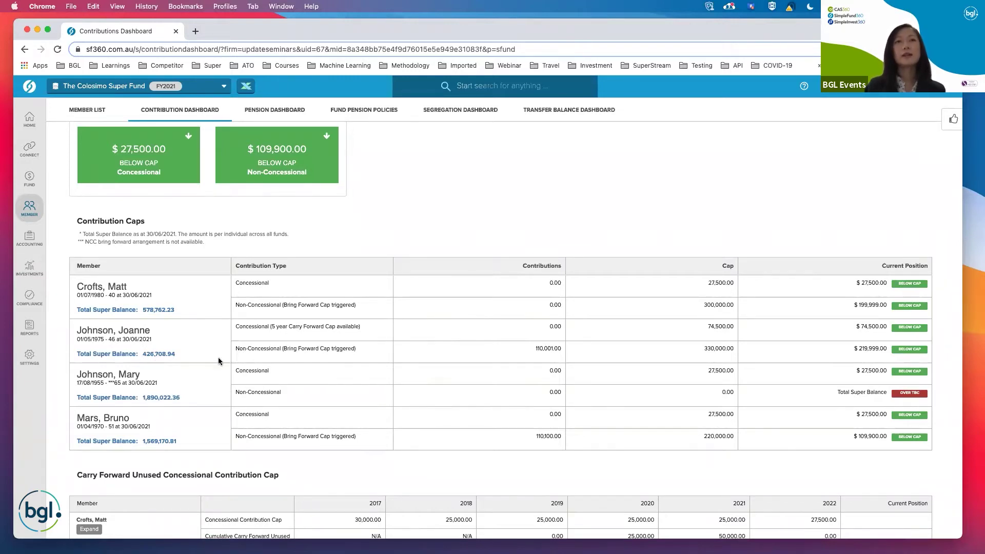
Expand the second member's breakdown in the Carry Forward Unused Concessional Contribution Cap table.
scroll(218, 361, "down", 2)
scroll(218, 361, "down", 5)
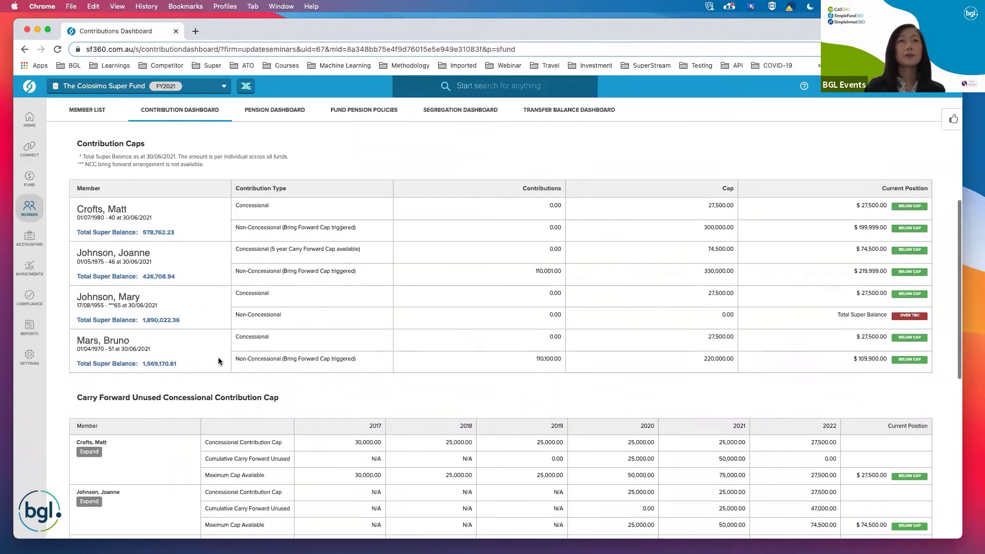
scroll(218, 357, "down", 3)
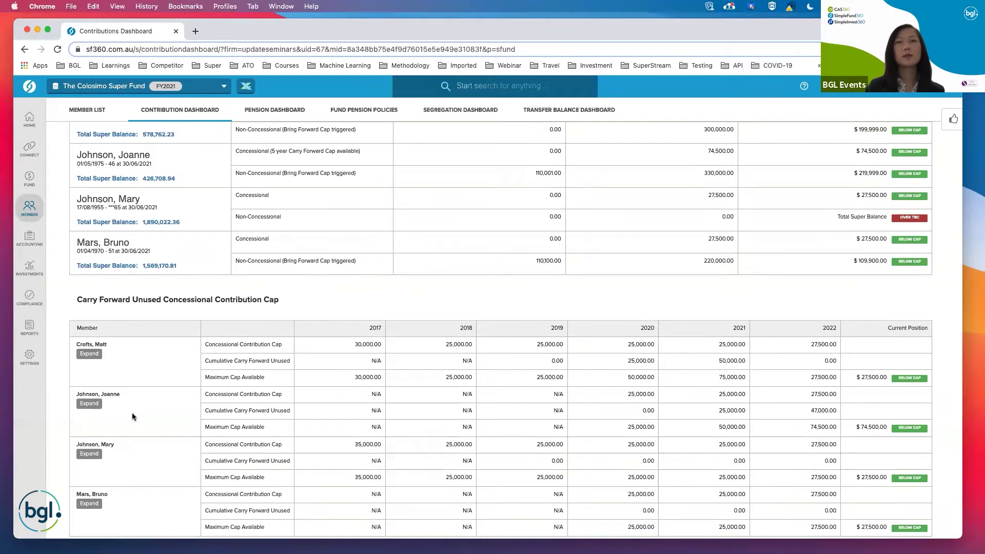
scroll(144, 414, "down", 2)
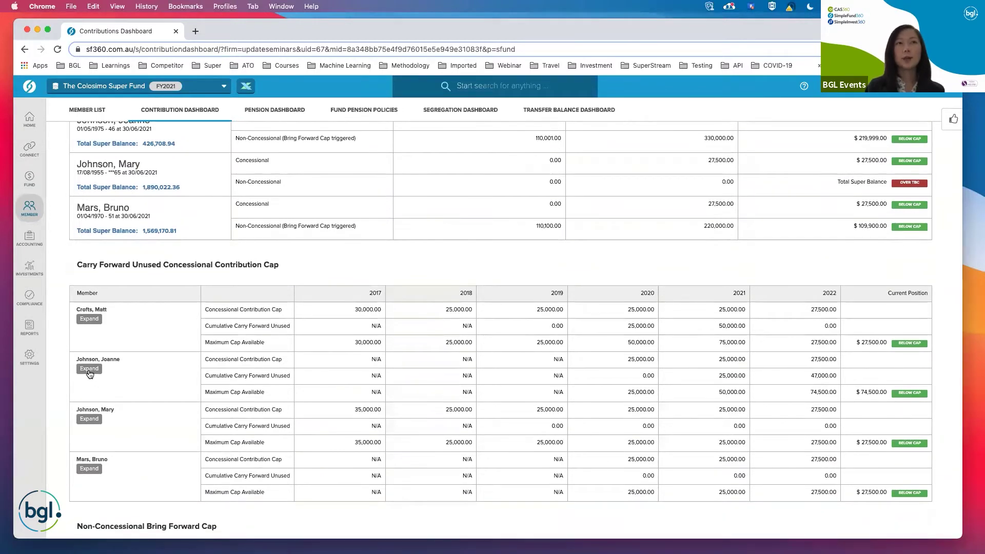
left_click(90, 370)
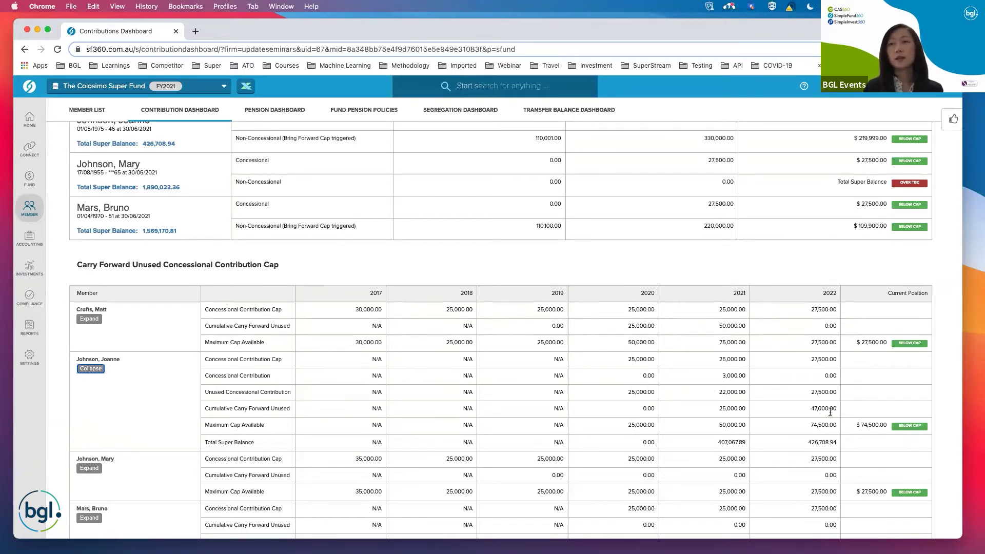
left_click(811, 409)
left_click_drag(811, 409, 829, 408)
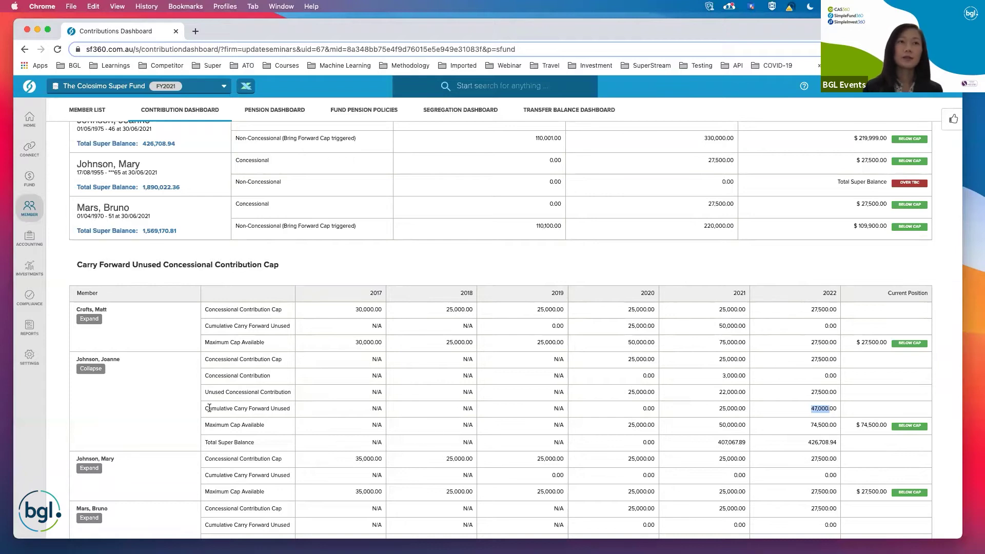
left_click_drag(209, 407, 268, 408)
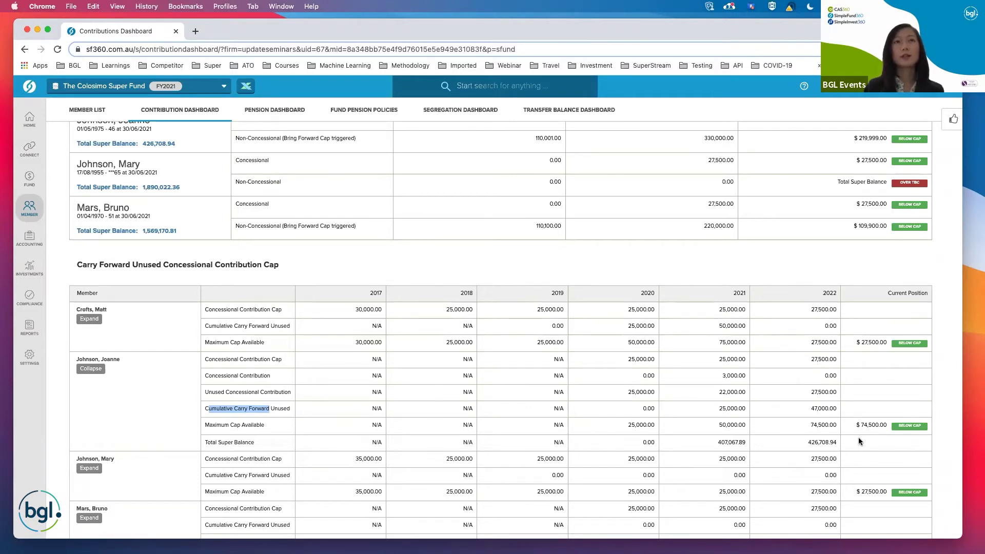
scroll(617, 399, "up", 1)
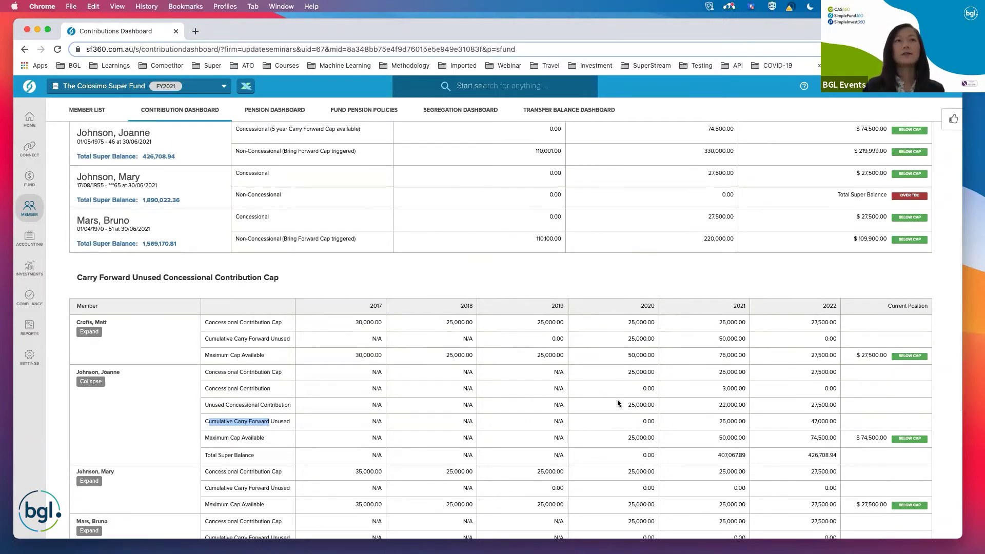
scroll(617, 400, "up", 3)
scroll(618, 401, "up", 1)
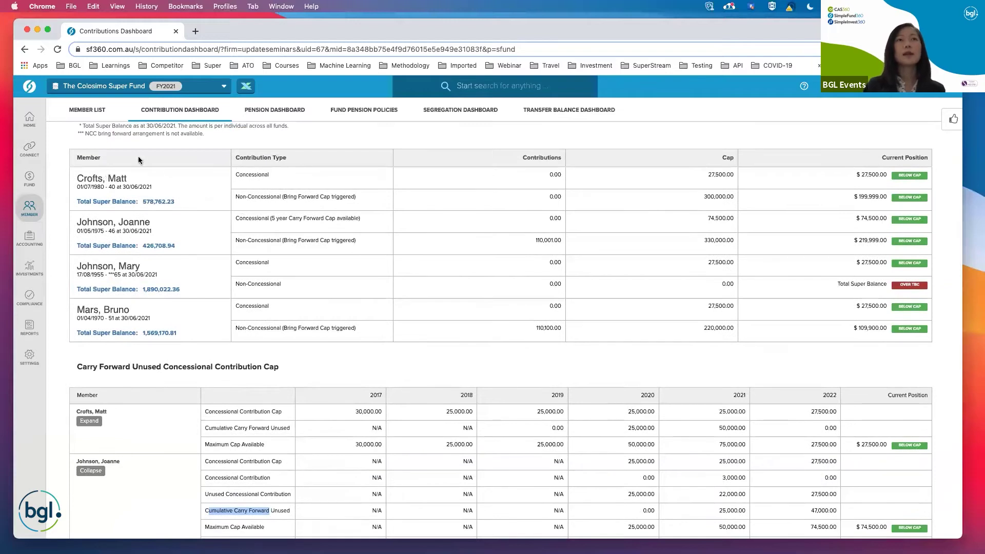
scroll(267, 205, "up", 1)
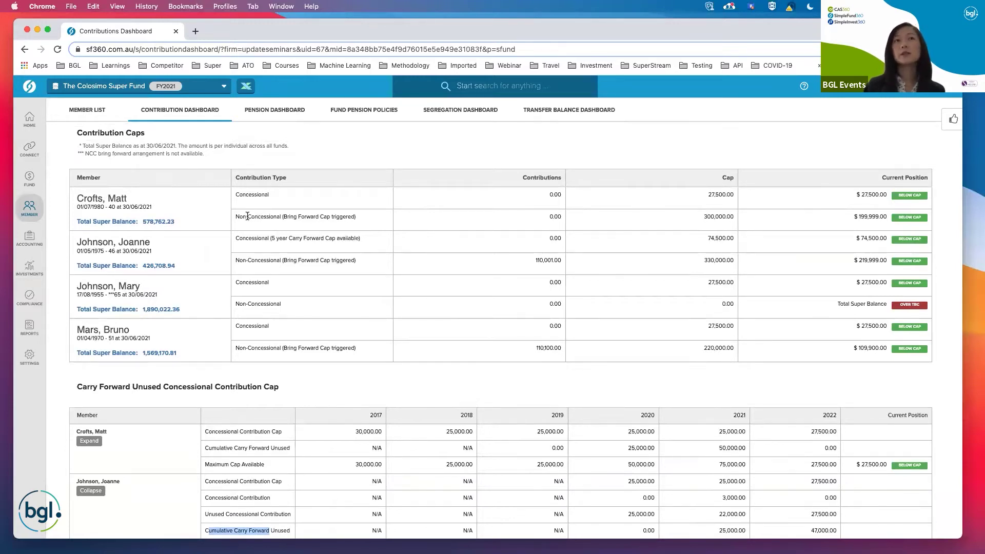
left_click_drag(248, 217, 281, 216)
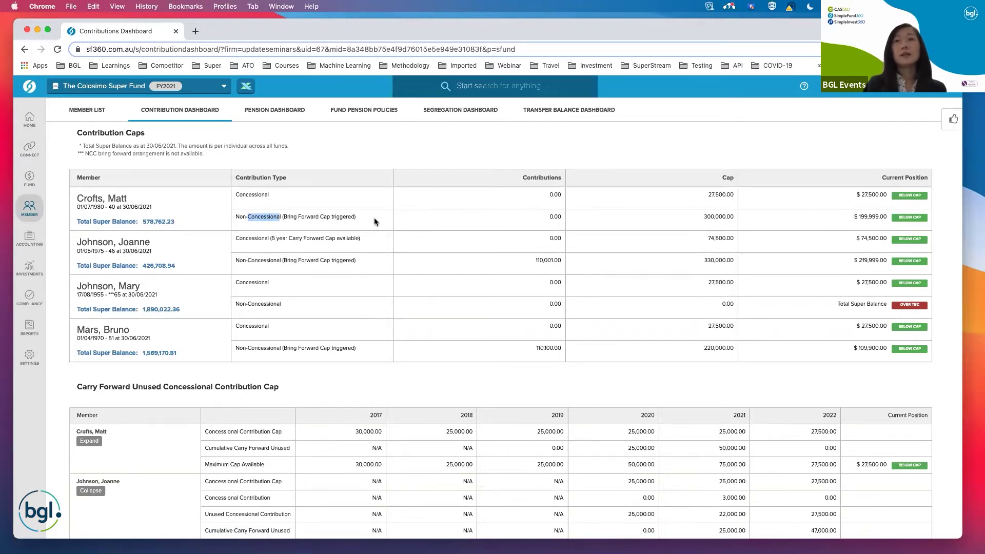
scroll(374, 221, "down", 5)
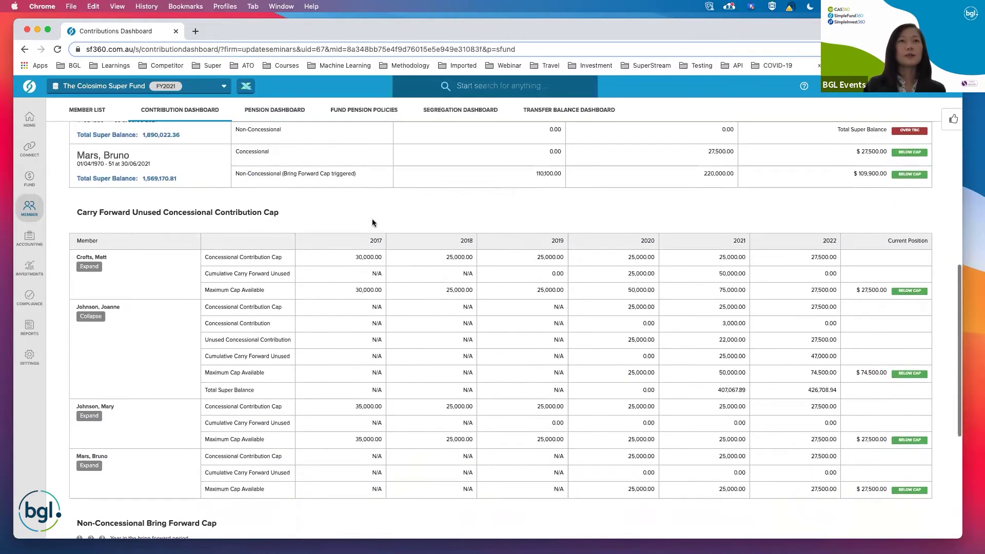
Highlight the first member's 300,000.00 bring-forward cap and the second member's 110,001.00 for 2022.
scroll(370, 226, "down", 3)
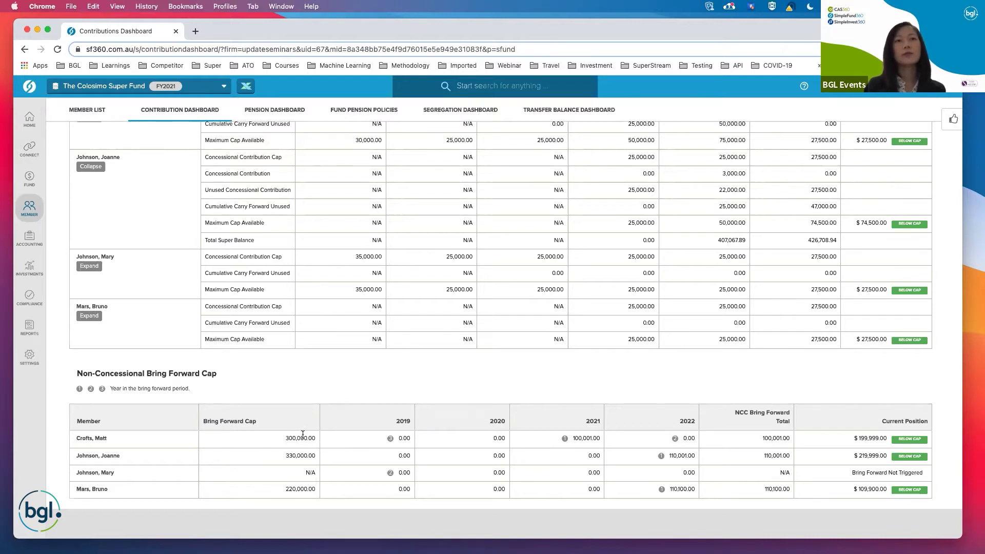
left_click_drag(290, 438, 305, 438)
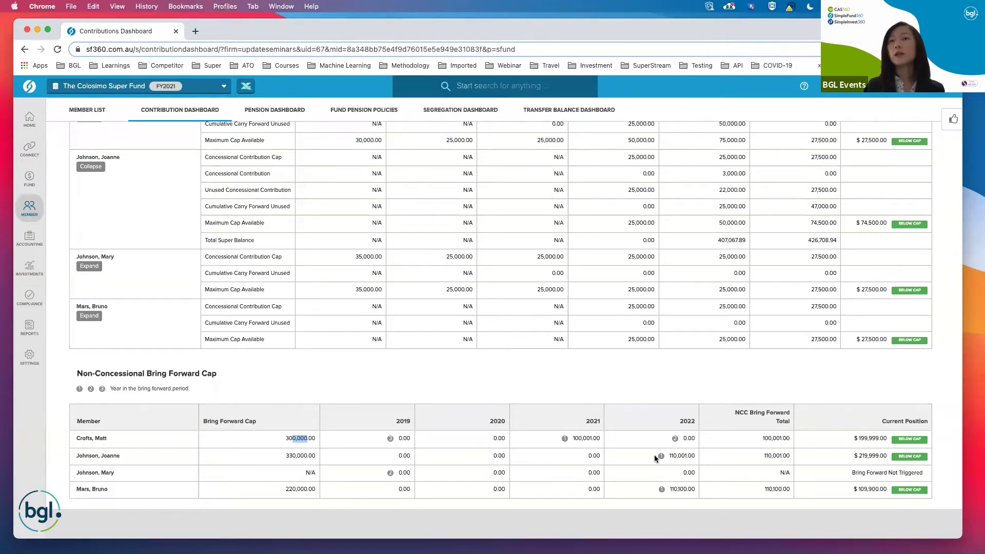
left_click_drag(669, 454, 685, 454)
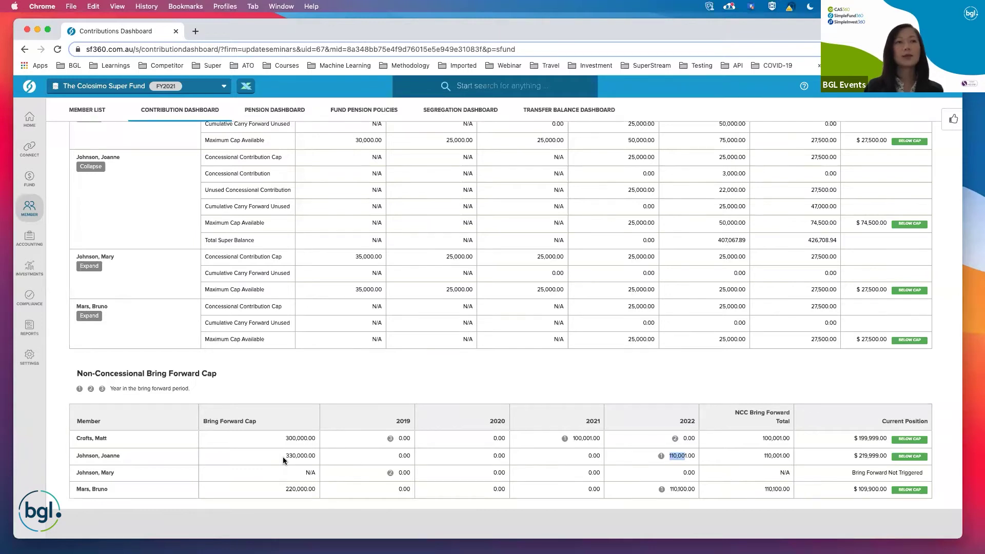
Scroll back up to the Contribution Caps rows and briefly highlight the last member's total super balance.
scroll(282, 457, "down", 1)
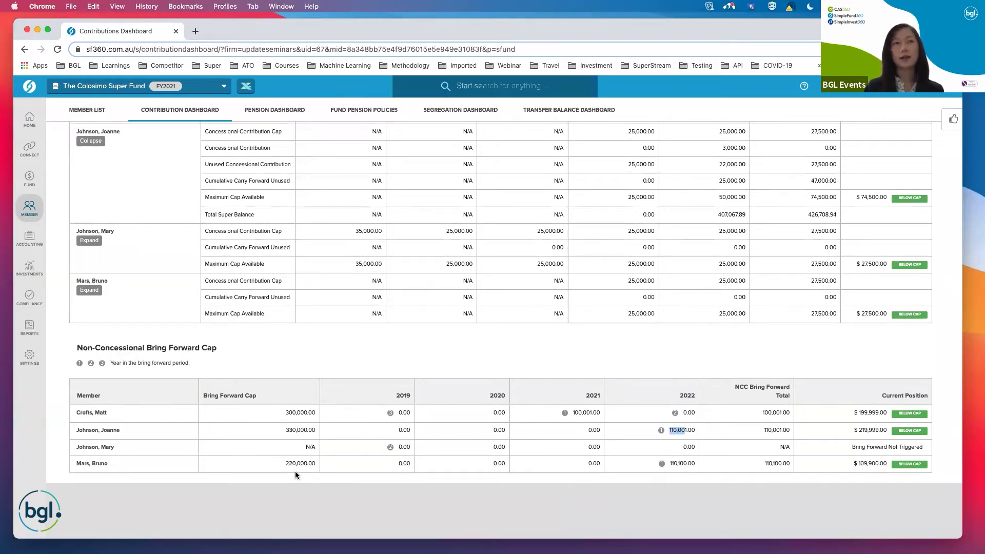
scroll(295, 473, "up", 5)
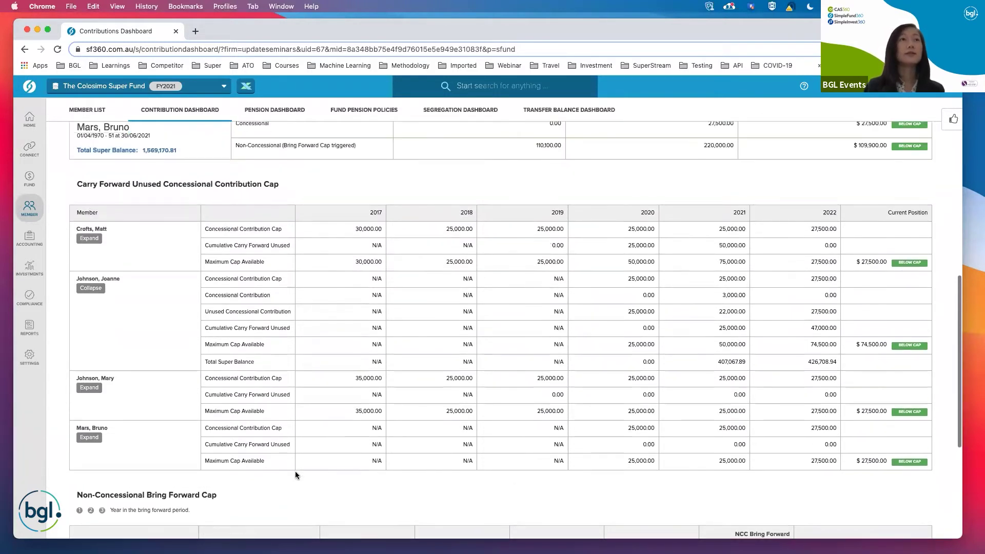
scroll(141, 231, "up", 2)
left_click_drag(143, 243, 175, 241)
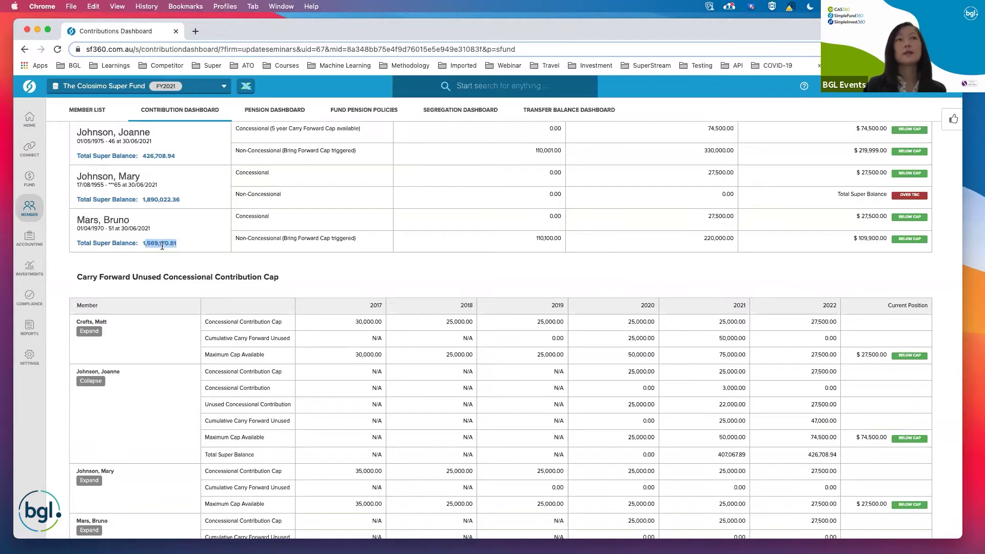
left_click(183, 242)
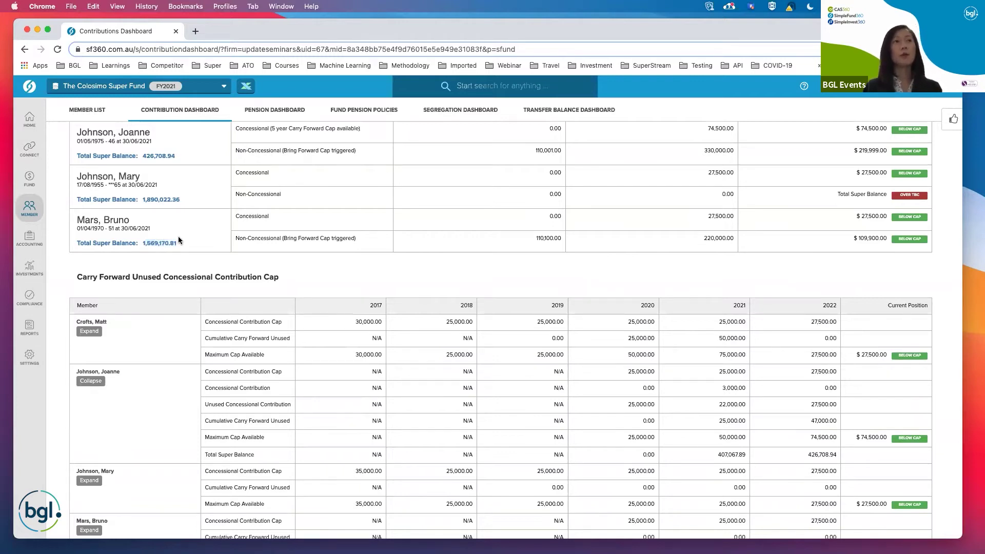
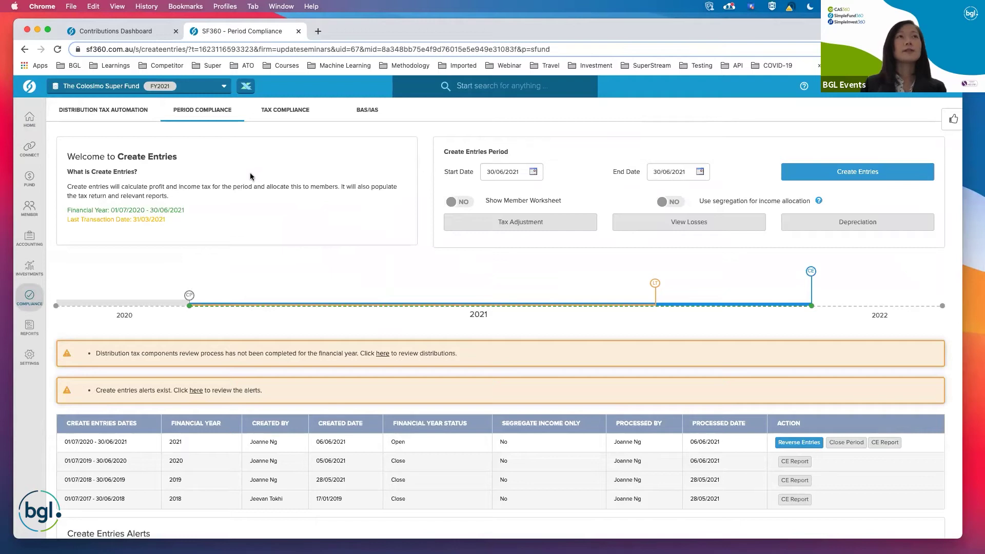
left_click(275, 116)
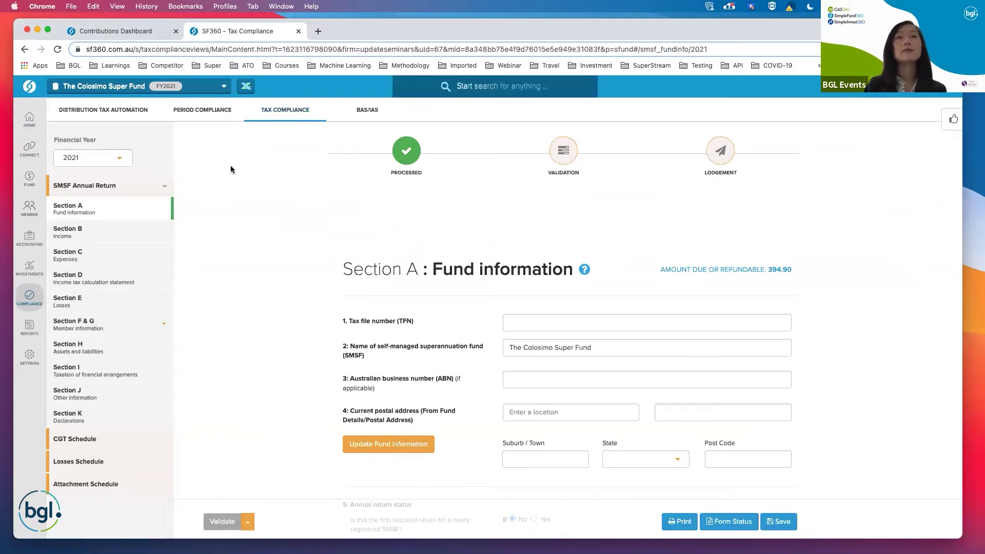
Scroll through Section A fund information down to the SMSF auditor questions.
scroll(250, 210, "down", 5)
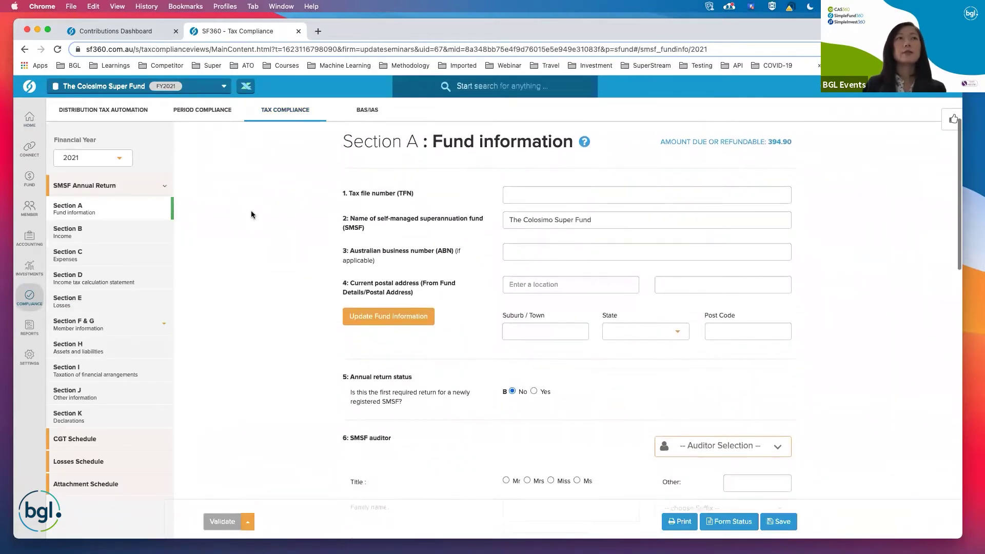
scroll(251, 213, "down", 4)
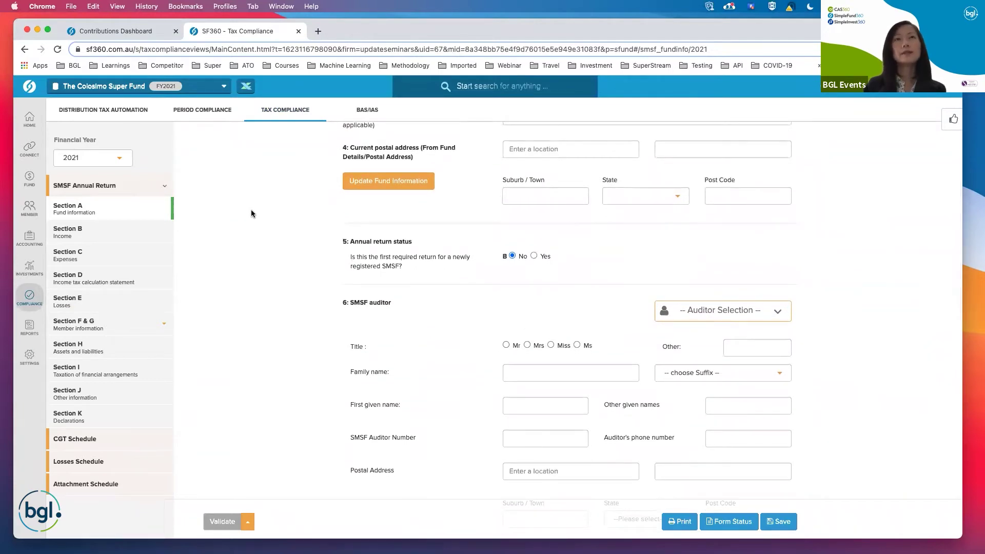
scroll(251, 213, "down", 1)
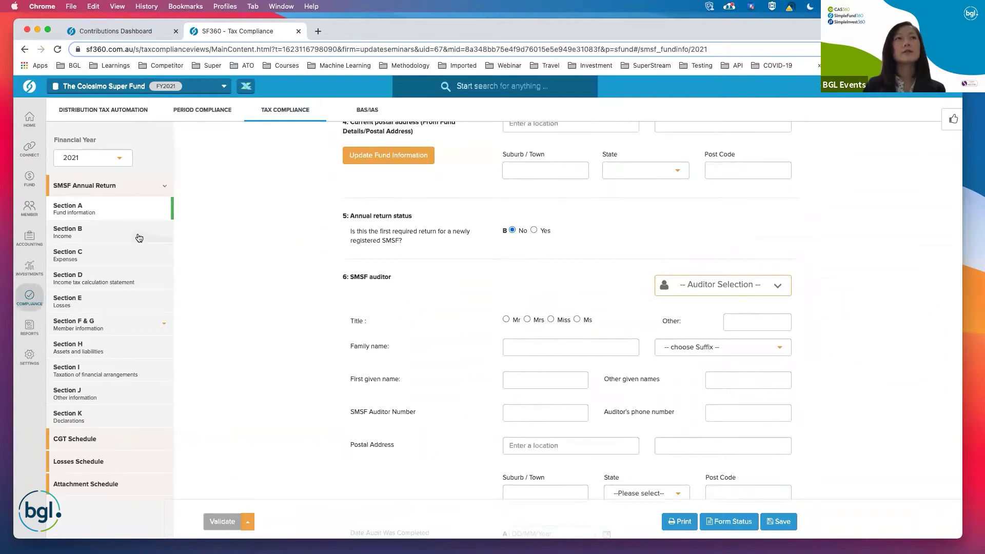
Open Section B Income and scroll to the 3,000 assessable employer contributions.
left_click(102, 233)
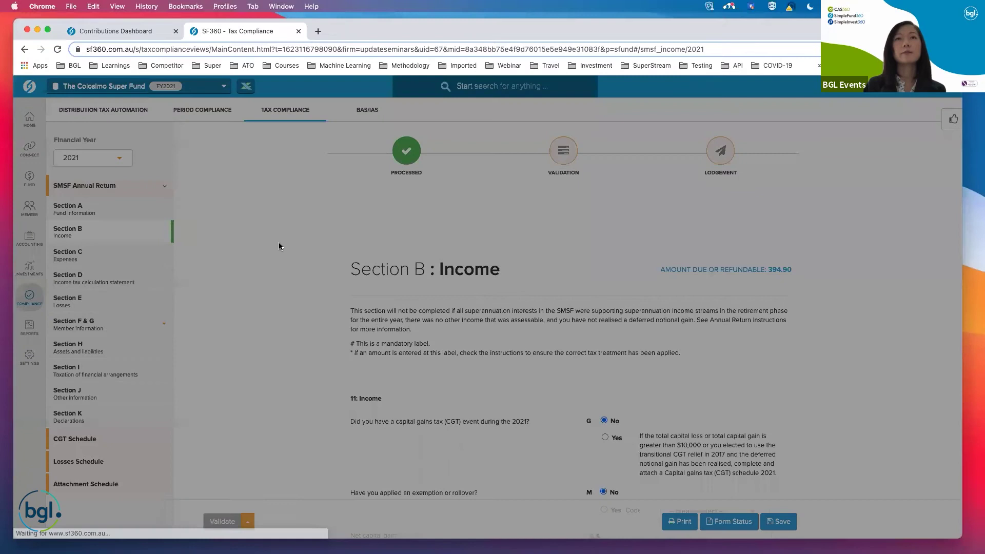
scroll(279, 242, "down", 4)
scroll(527, 345, "down", 8)
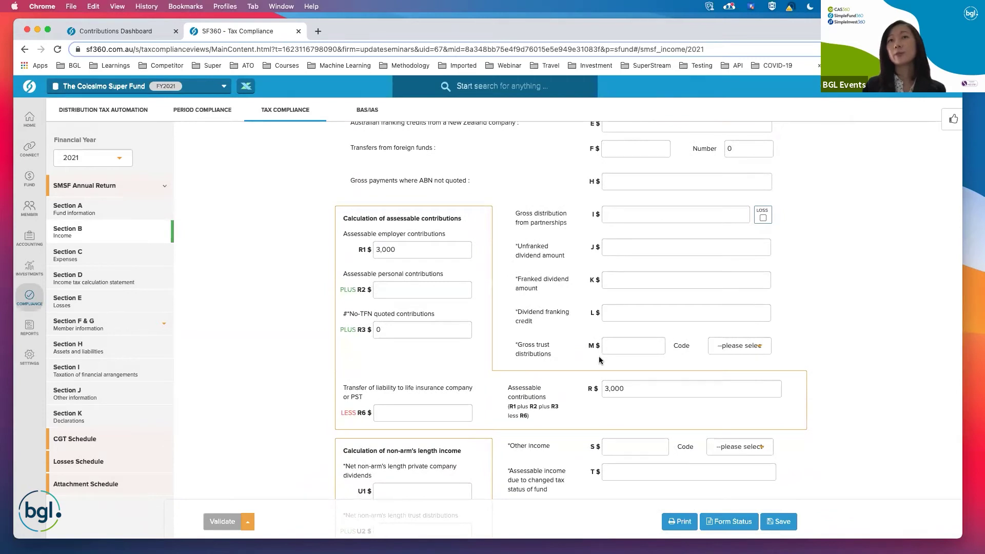
Check the trust distribution M Code list without choosing a code, then bring up REPORTS link options.
left_click(741, 346)
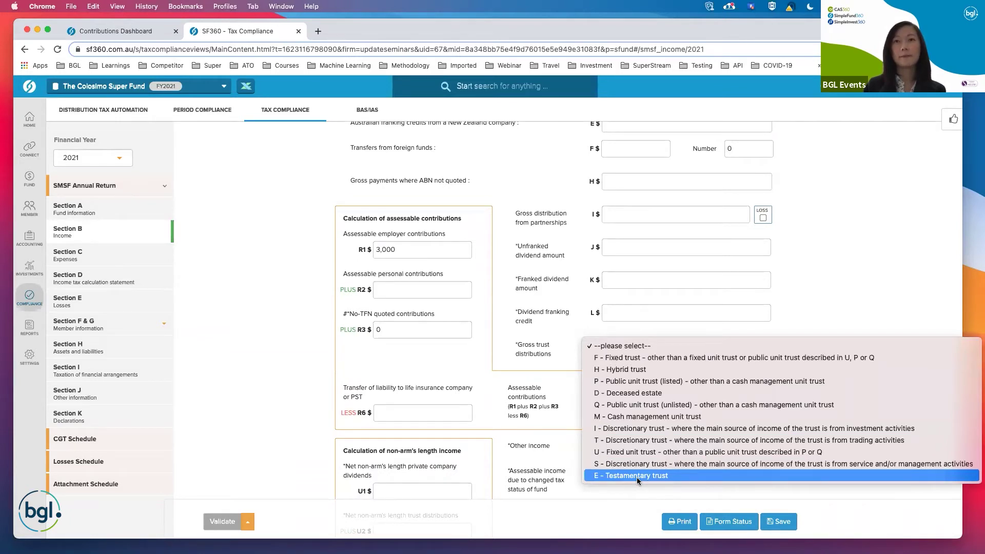
left_click(403, 231)
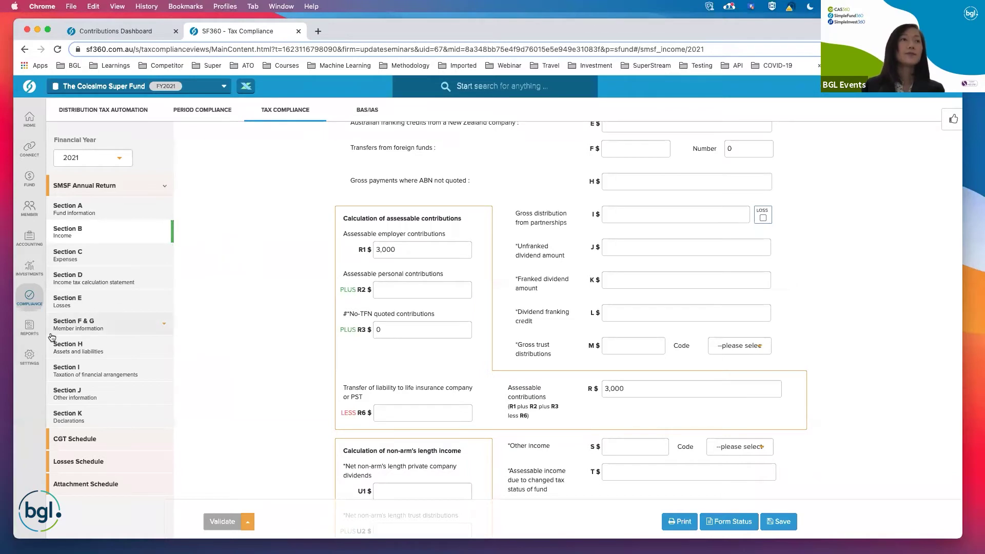
right_click(33, 333)
Open the Reports Screen in a new tab and clear the current report pack.
left_click(57, 337)
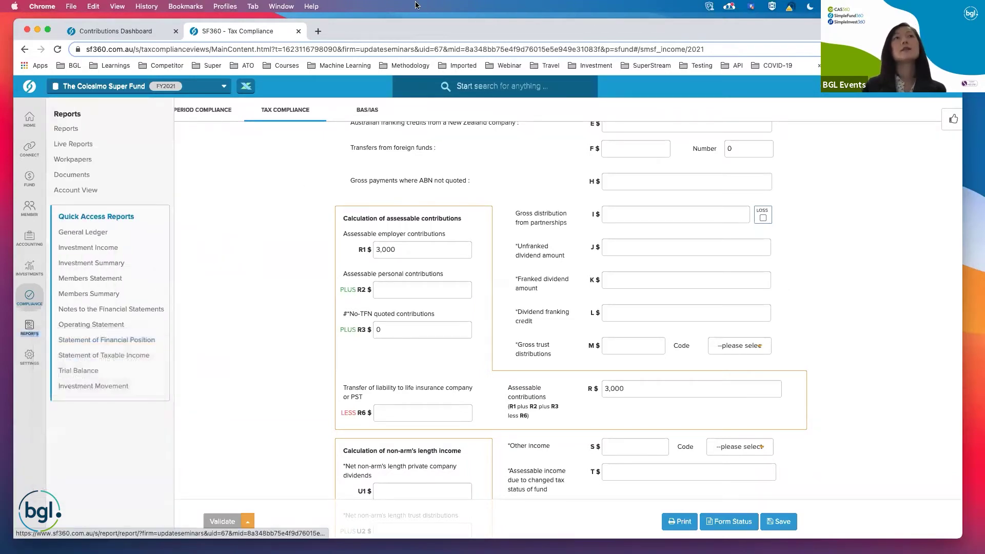
left_click(368, 32)
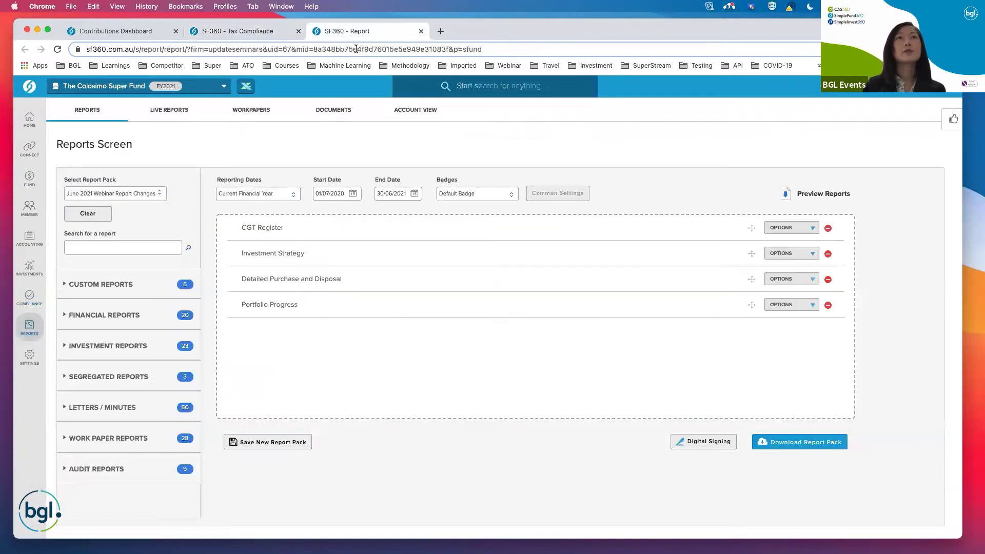
left_click(102, 216)
Search 'annual re', add SMSF Annual Return, and start the Digital Signing Wizard.
left_click(107, 249)
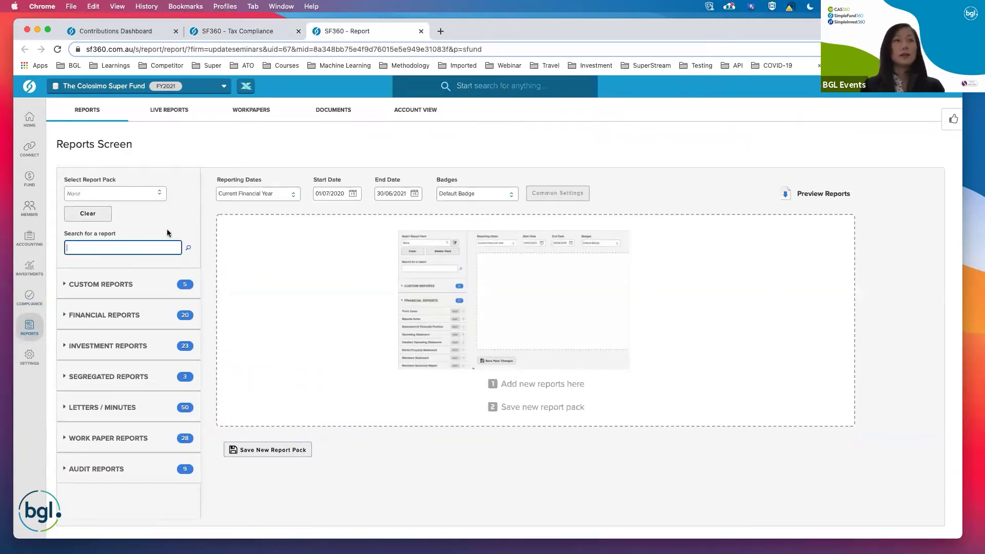
type("ann")
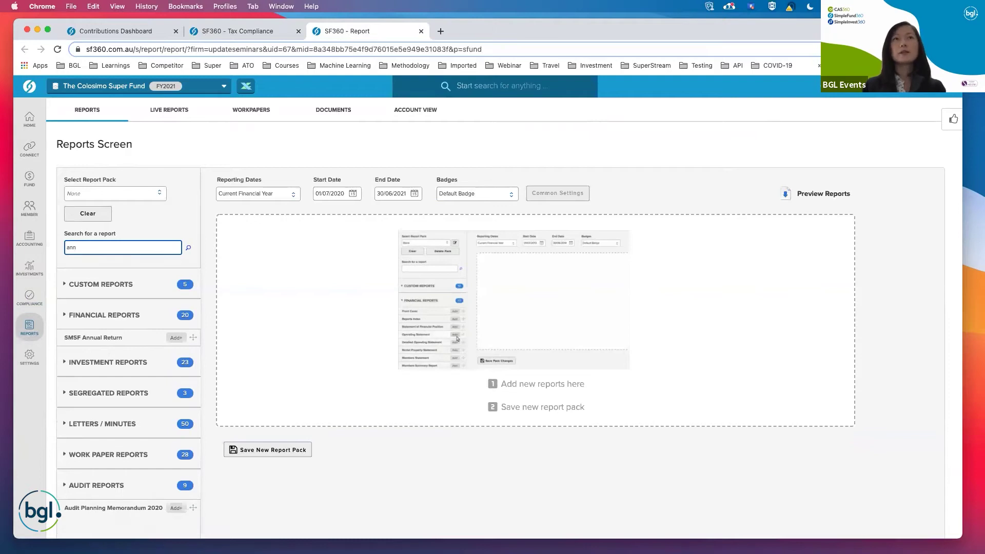
type("ual re")
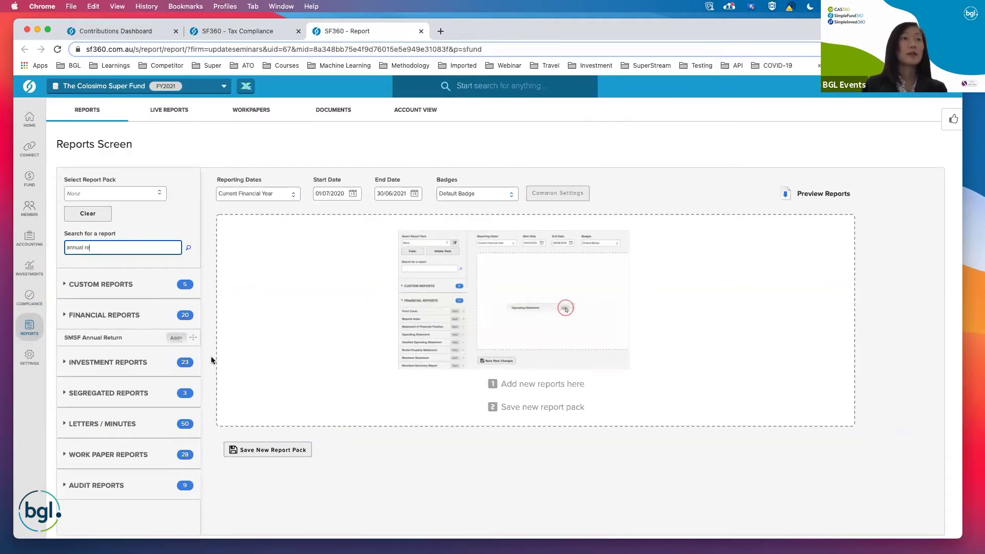
left_click(176, 337)
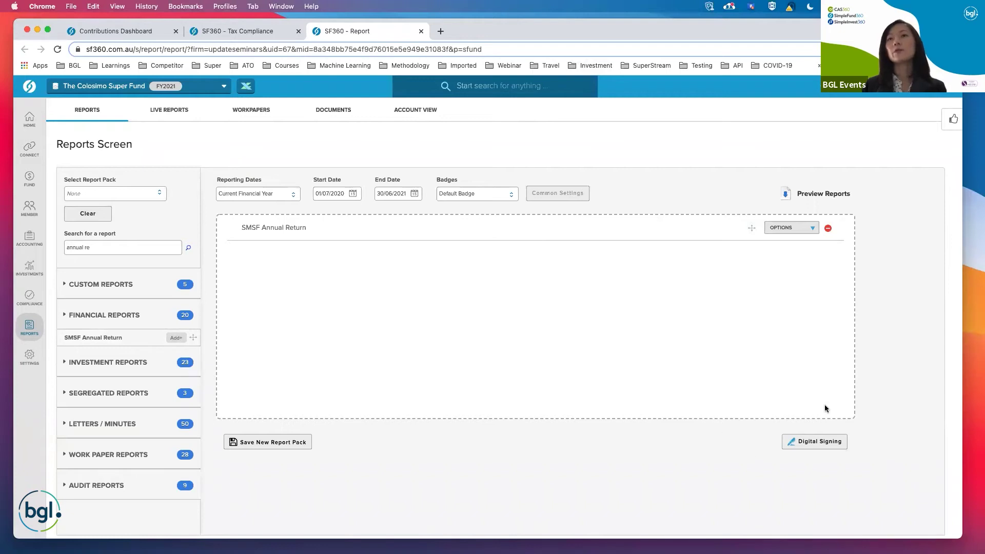
left_click(817, 445)
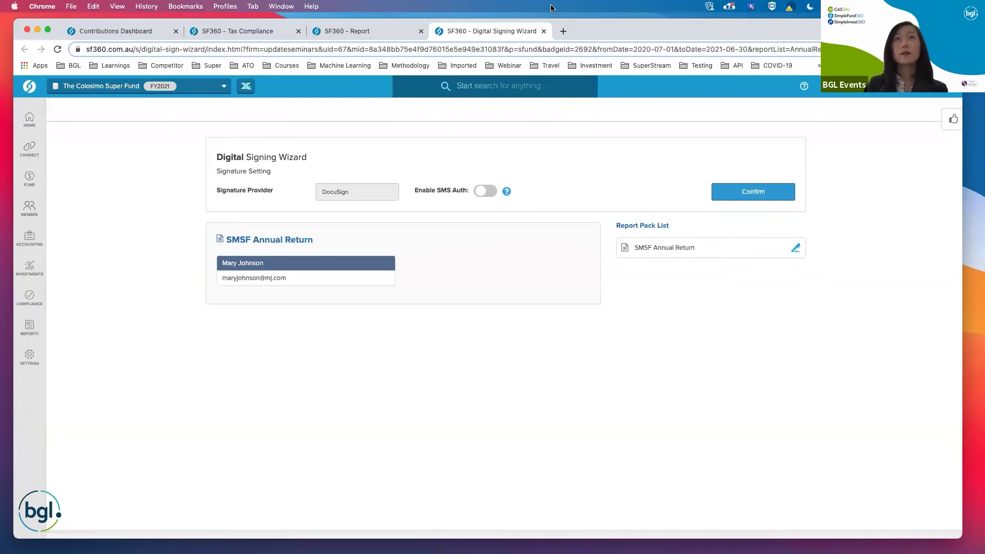
left_click(544, 31)
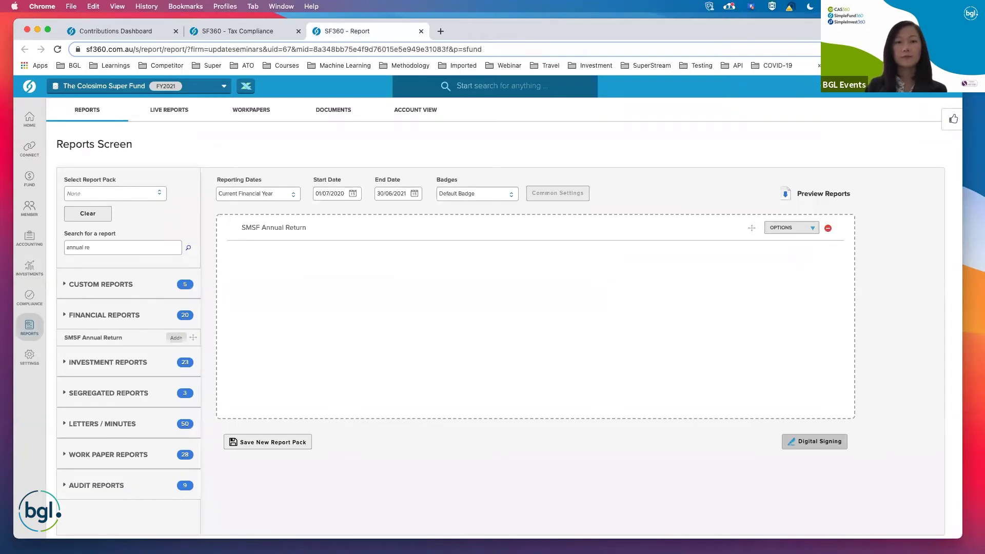
Replace the search with 'fact fin' and add Fact Finder - 2021 to the report list.
scroll(406, 143, "down", 1)
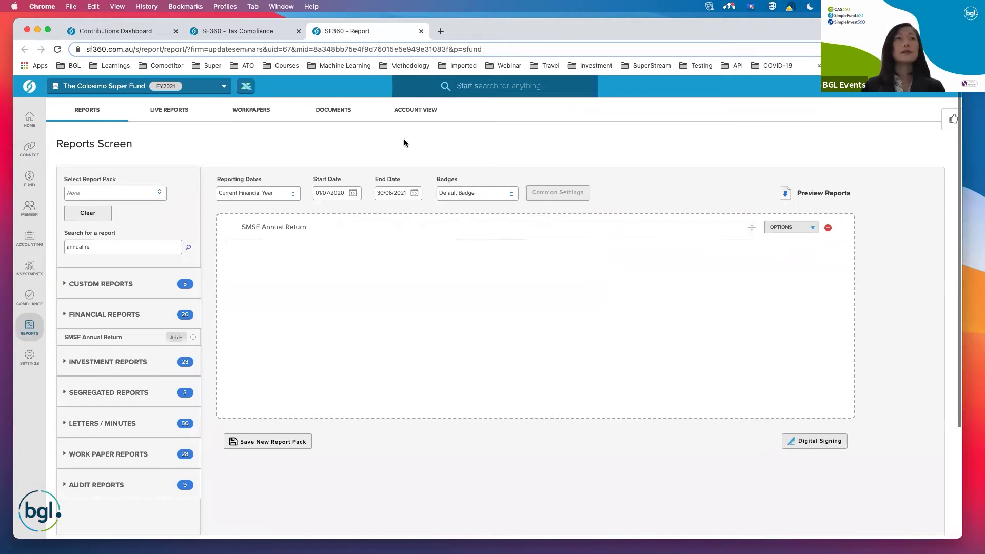
left_click(114, 250)
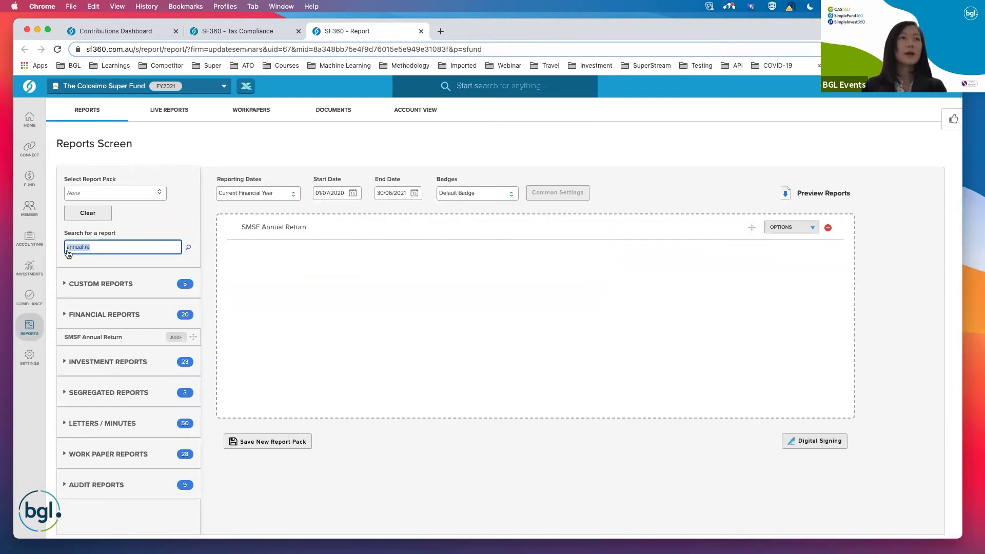
key("BackSpace")
key("BackSpace")
key("BackSpace")
key("BackSpace")
key("BackSpace")
key("BackSpace")
key("BackSpace")
key("BackSpace")
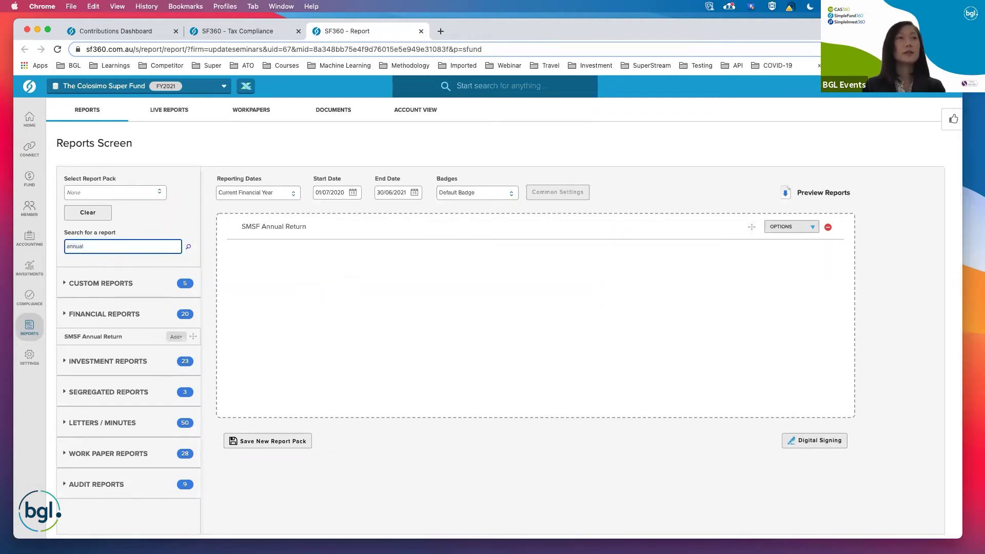
key("BackSpace")
type("fact fin")
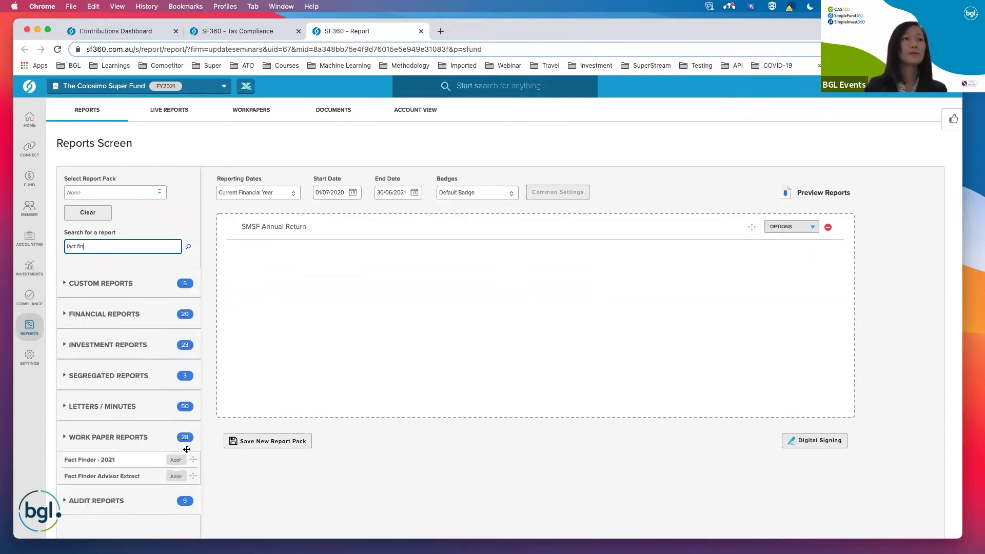
left_click(175, 460)
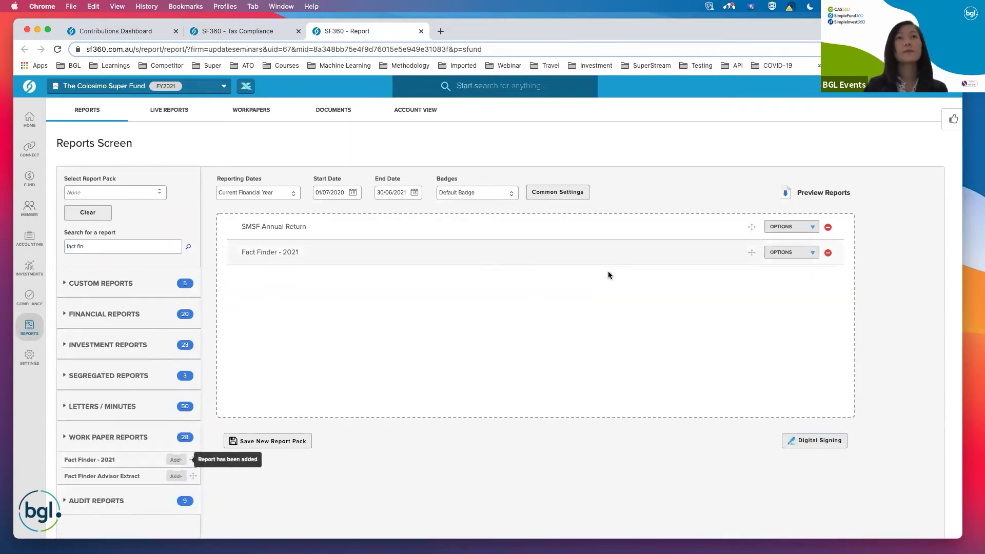
Generate the Fact Finder - 2021 report as a PDF and zoom it to 110%.
left_click(796, 255)
left_click(777, 267)
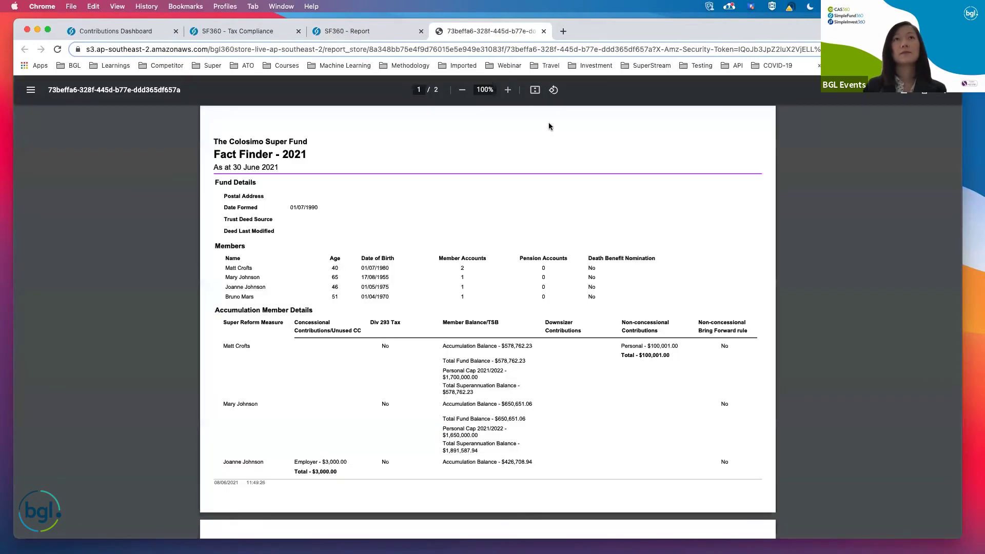
left_click(508, 90)
Read the member details PDF to Pension Member Details, highlight the non-concessional cap note, then close it.
scroll(630, 364, "down", 1)
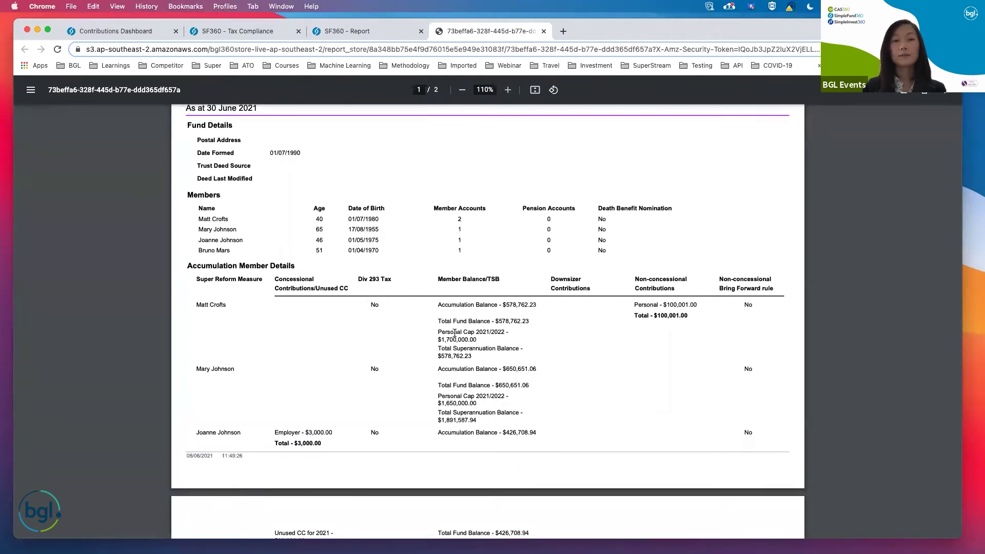
left_click_drag(444, 334, 458, 361)
scroll(450, 349, "down", 1)
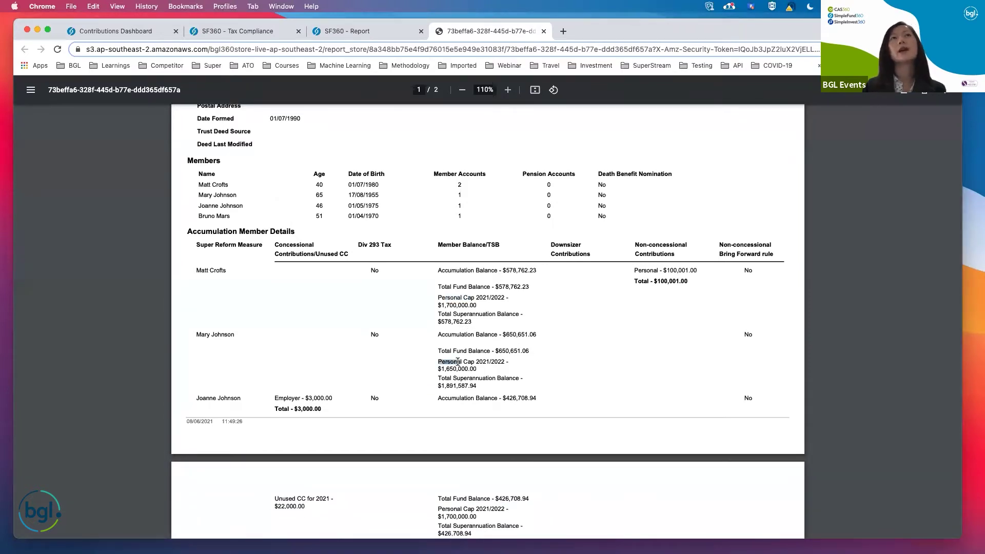
scroll(499, 355, "down", 3)
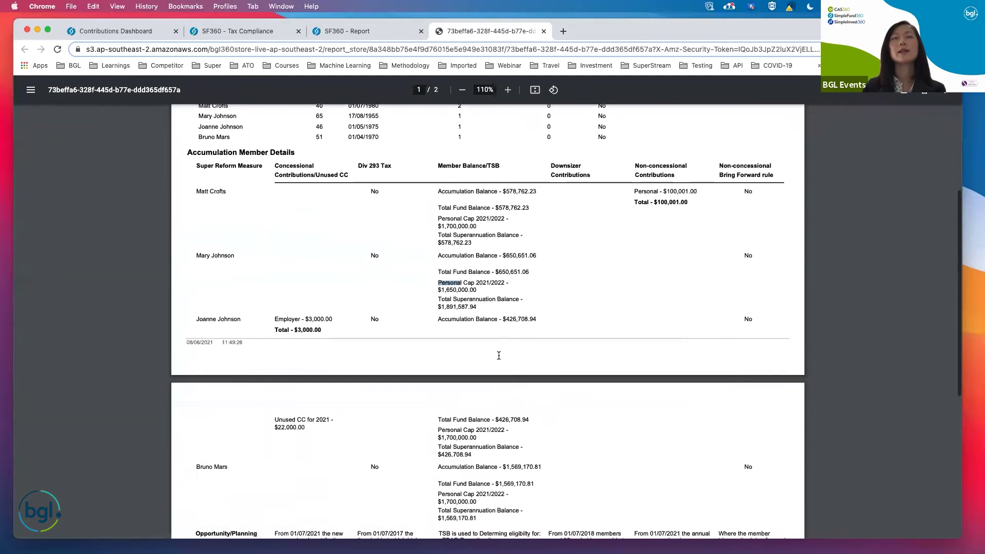
scroll(499, 355, "down", 1)
scroll(499, 355, "down", 3)
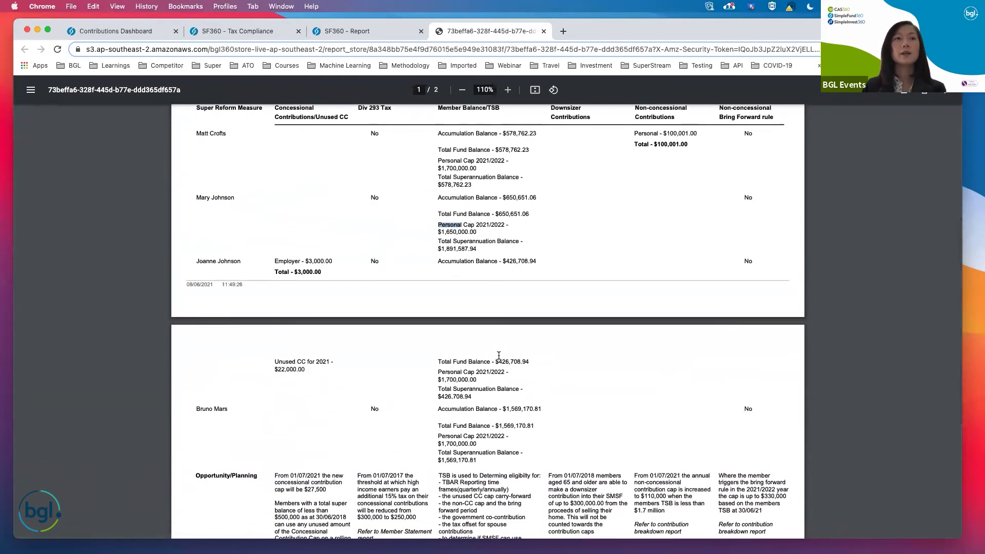
scroll(499, 355, "down", 4)
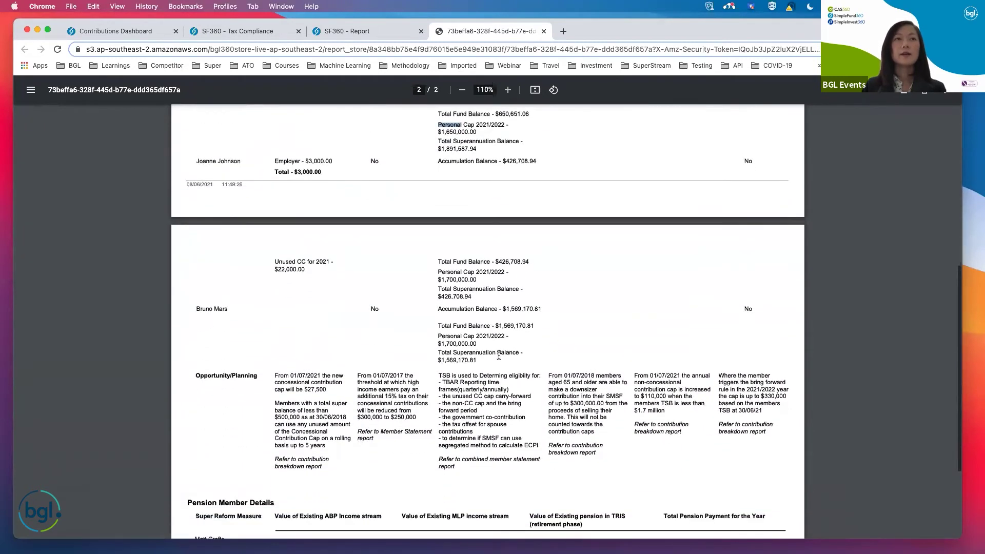
scroll(352, 296, "down", 1)
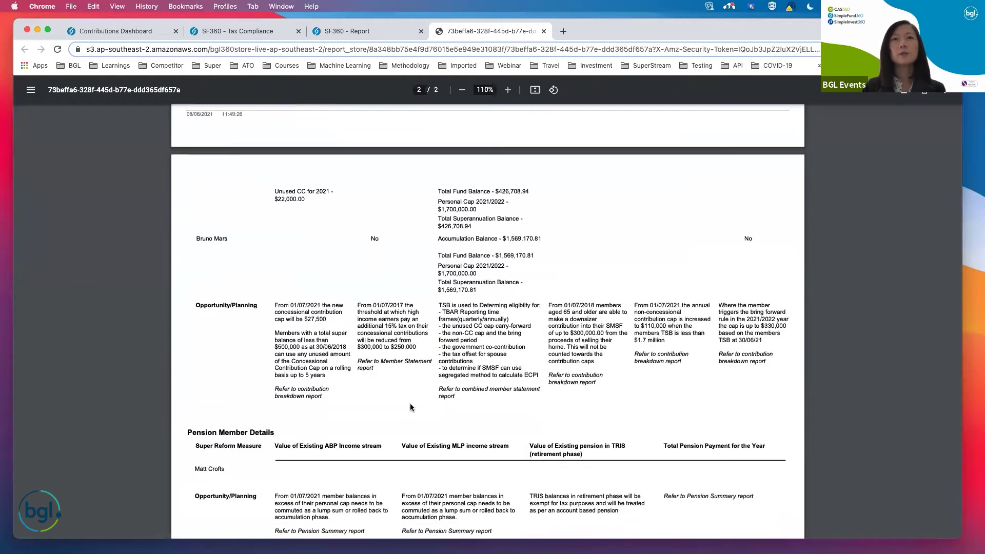
scroll(411, 403, "down", 1)
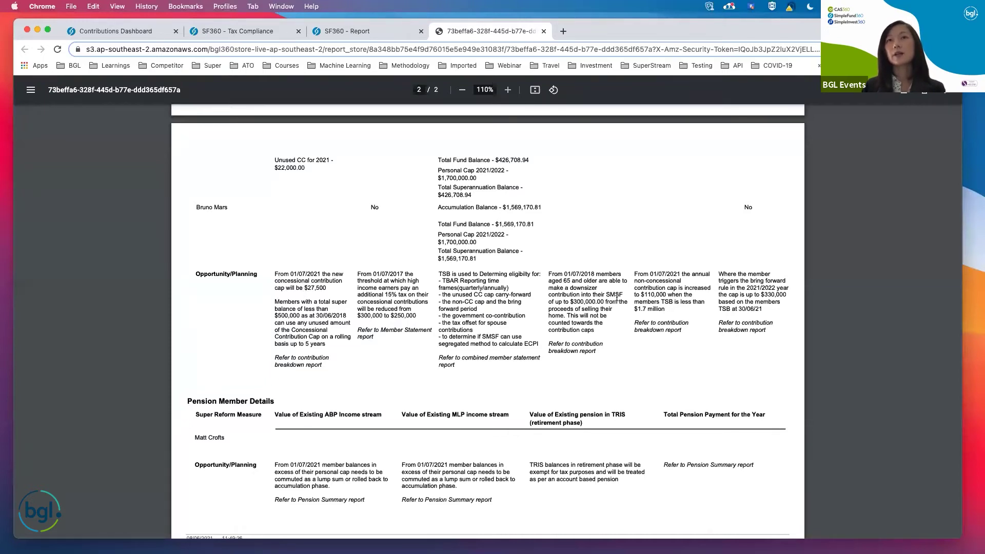
left_click_drag(635, 280, 674, 302)
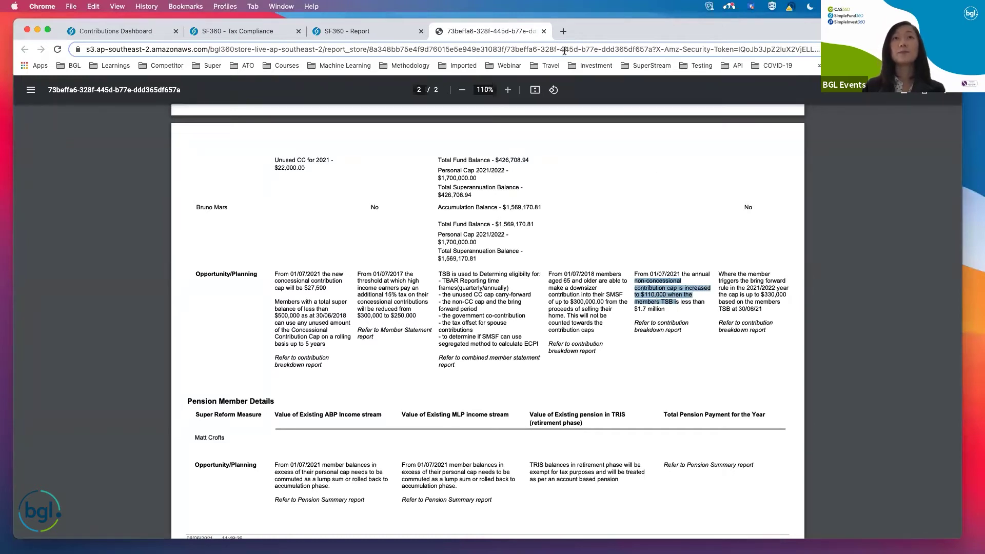
left_click(544, 34)
Dismiss the Options list and switch to the 2021FY Tax Time slideshow.
left_click(717, 186)
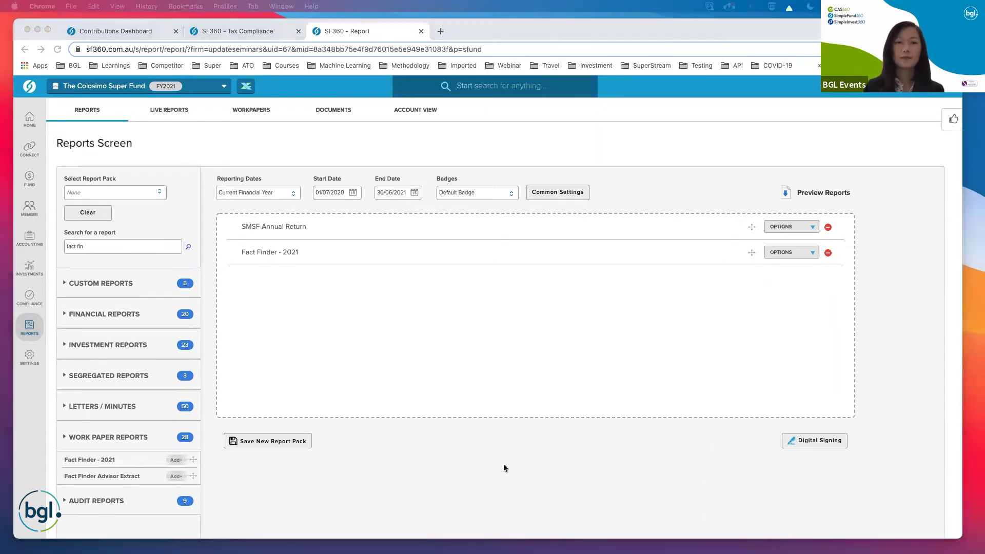
left_click(716, 129)
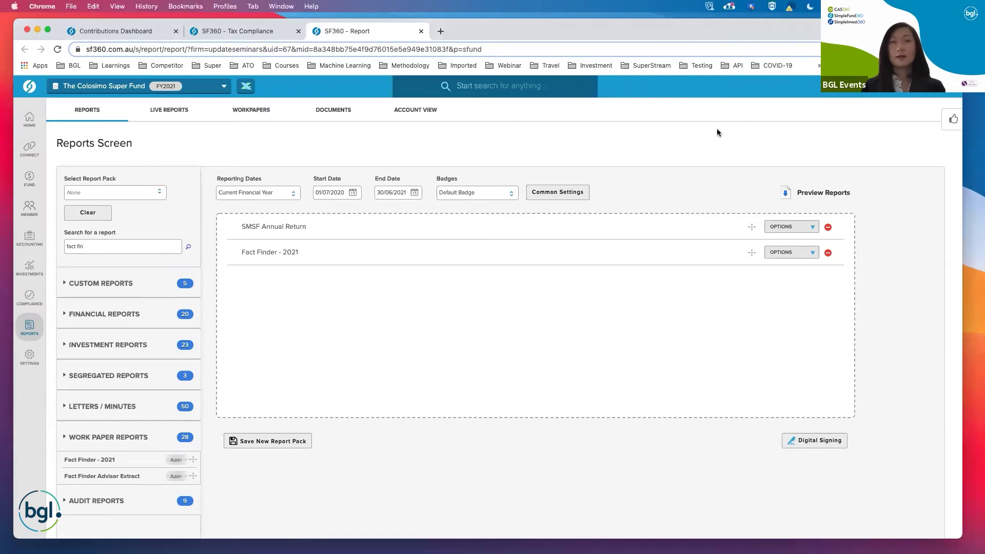
key("ctrl+Right")
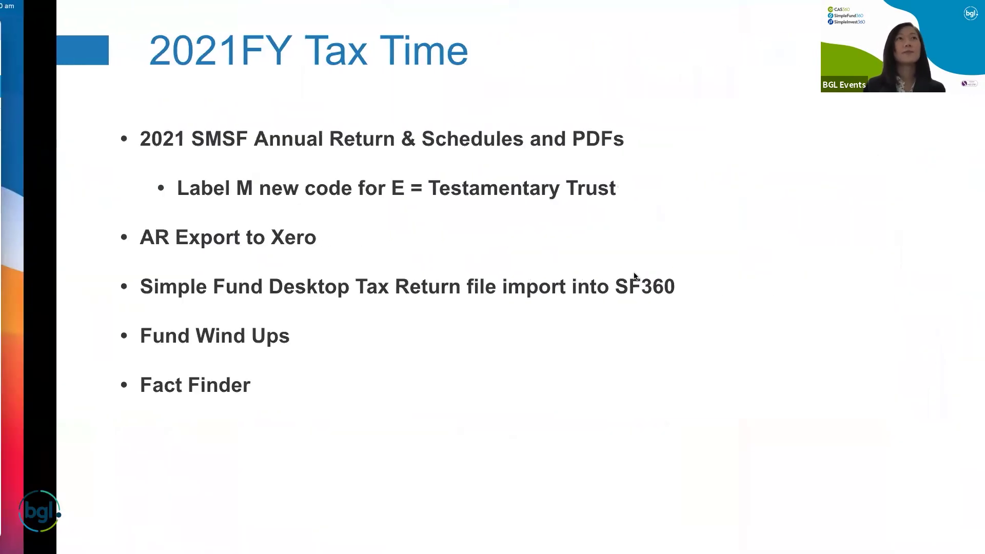
Show the Reports slide, then return to the browser's Reports Screen.
key("Right")
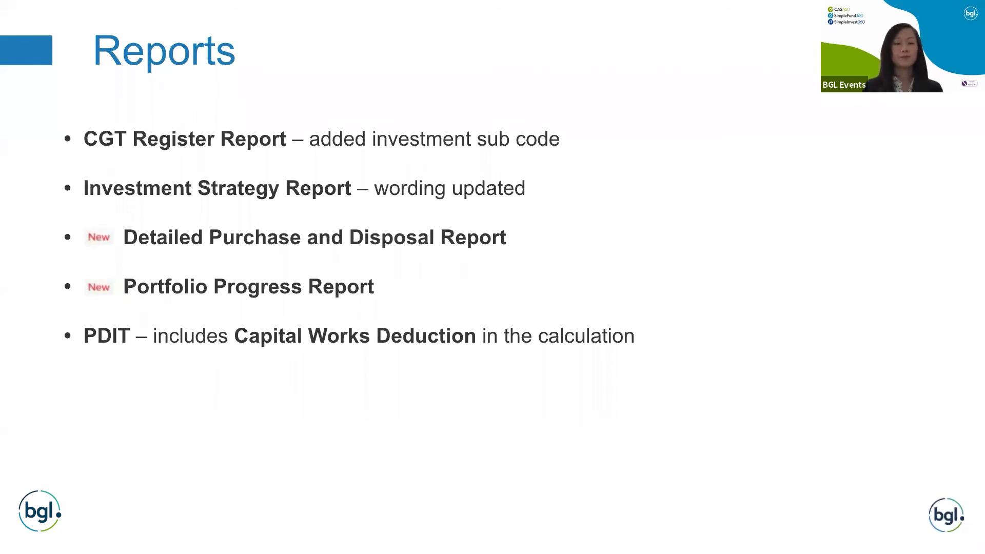
key("ctrl+Left")
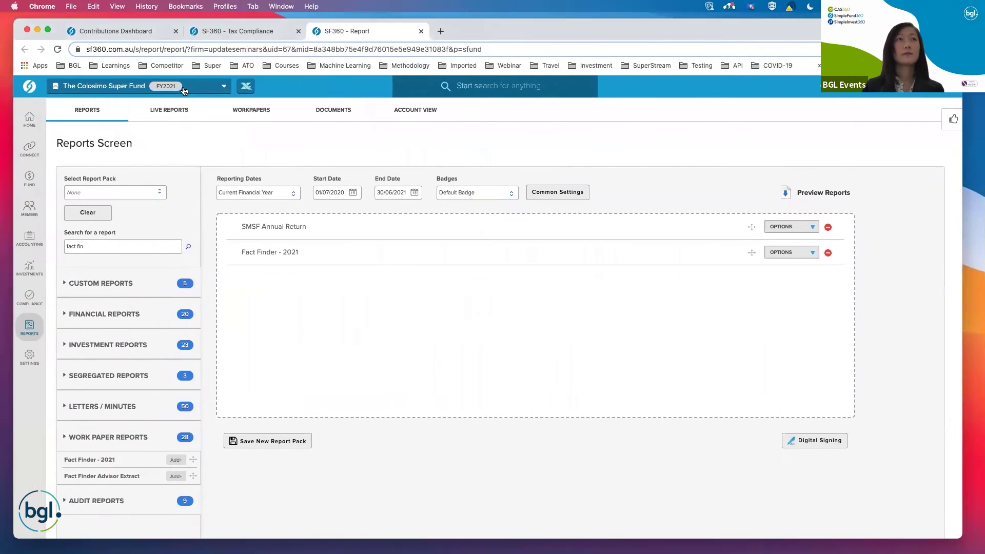
Switch to The Ben & Jerry Super Fund 2, preview its pack, and highlight AGVT.AX in the CGT Register.
left_click(184, 91)
type("ben")
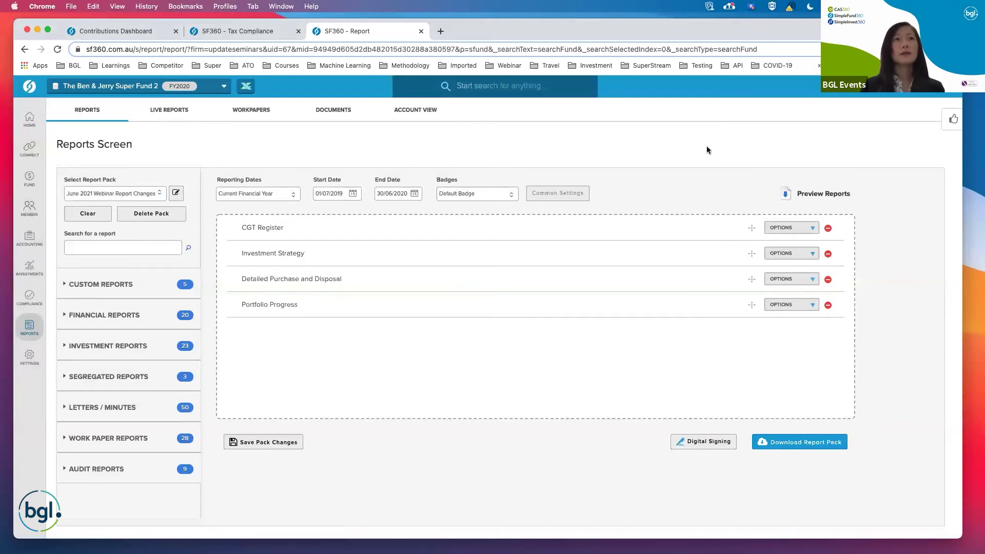
left_click(824, 194)
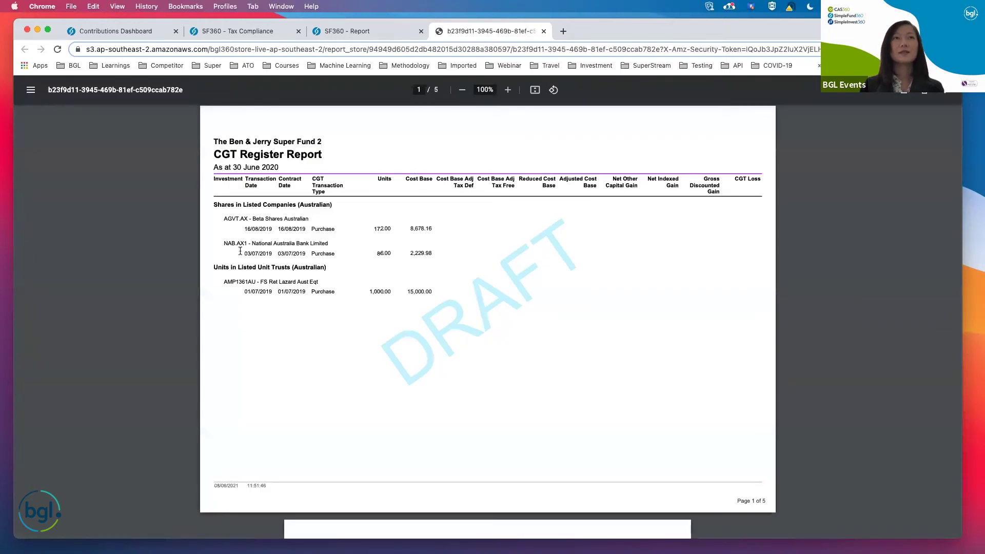
left_click_drag(224, 219, 246, 217)
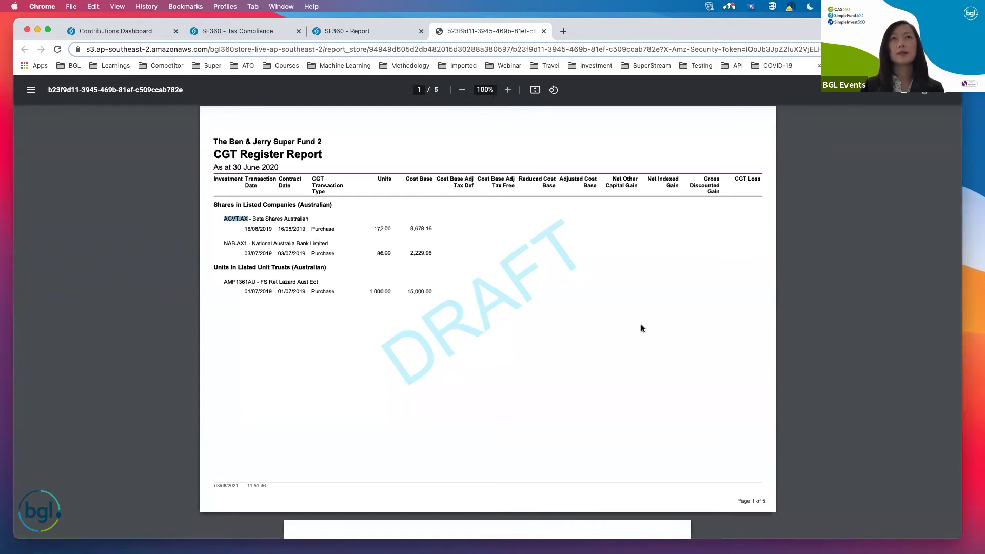
Zoom the Projected Investment Strategy page to 125% and highlight its trust deed, diversification and insurance sentences.
scroll(642, 326, "down", 10)
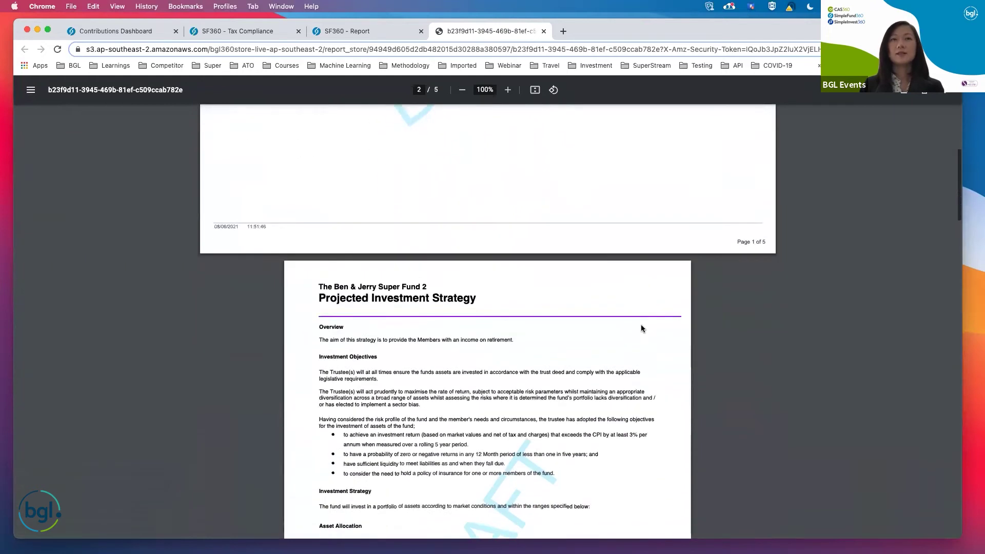
scroll(641, 325, "down", 1)
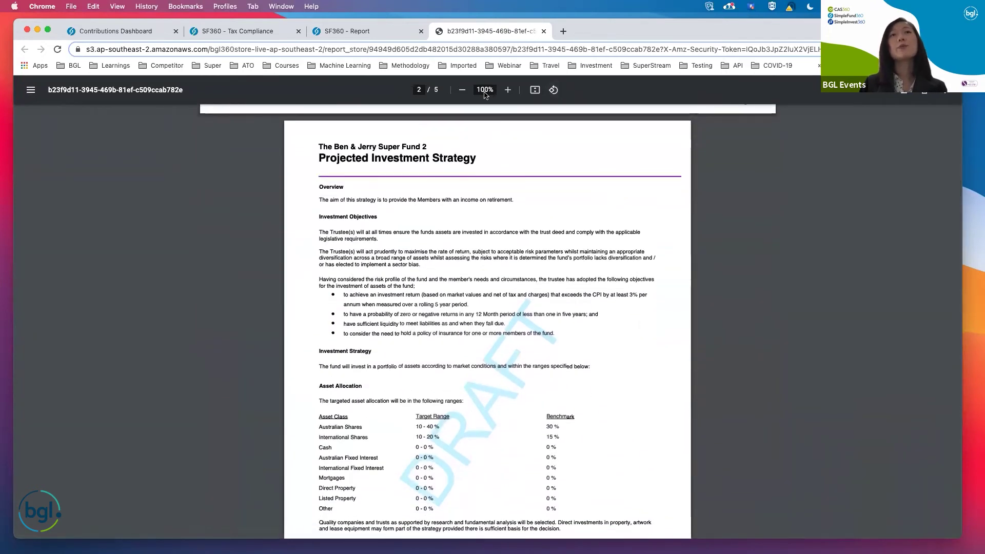
left_click(507, 90)
left_click(508, 90)
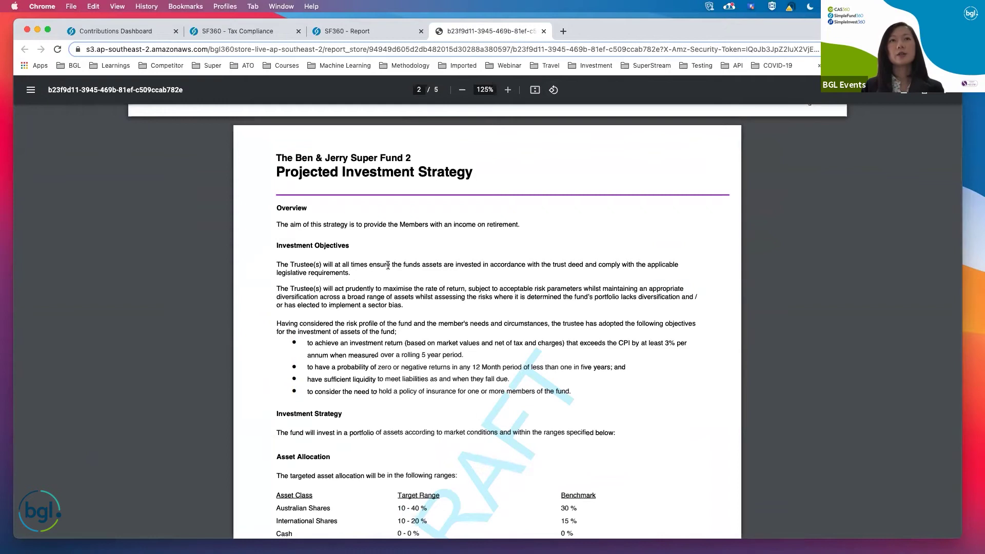
left_click_drag(384, 265, 573, 265)
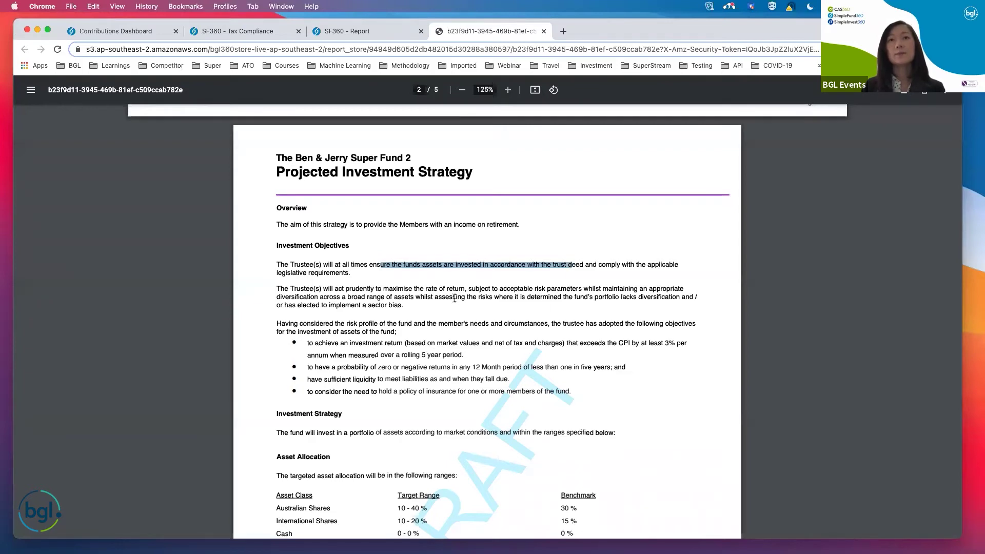
left_click_drag(450, 298, 608, 297)
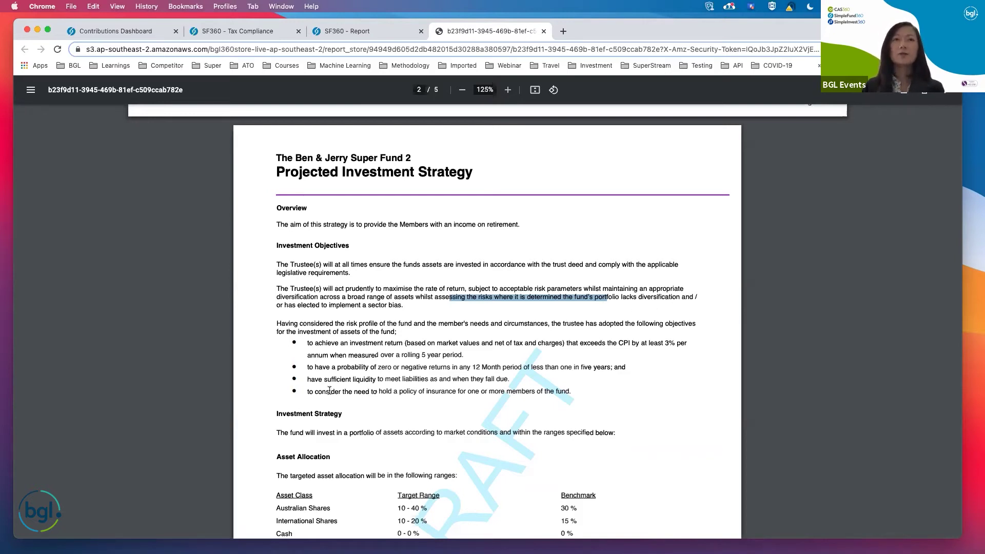
left_click_drag(327, 392, 489, 397)
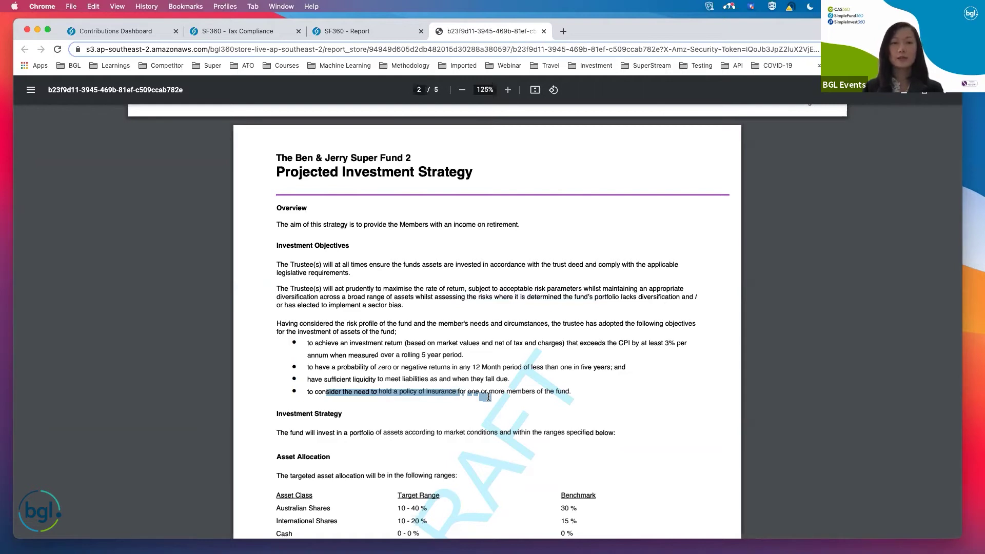
left_click(546, 378)
scroll(577, 254, "down", 5)
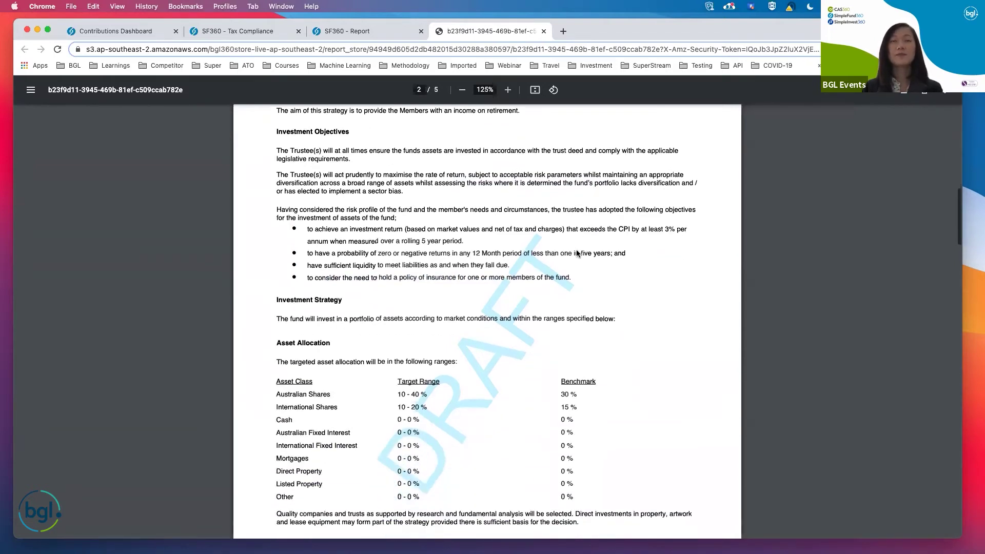
Scroll the report pack PDF from page 2 through Purchase and Disposal to page 5's Portfolio Progress chart.
scroll(576, 254, "down", 10)
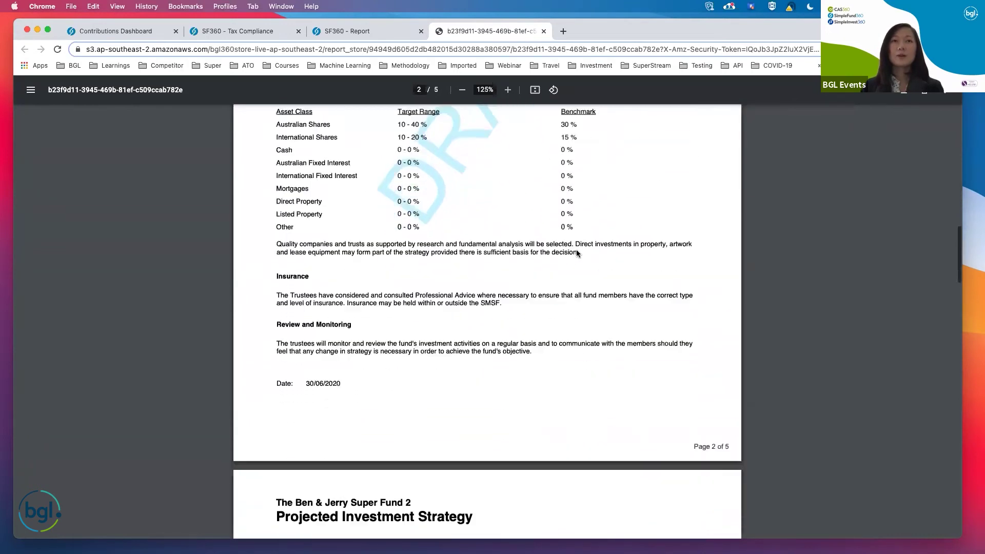
scroll(577, 253, "down", 10)
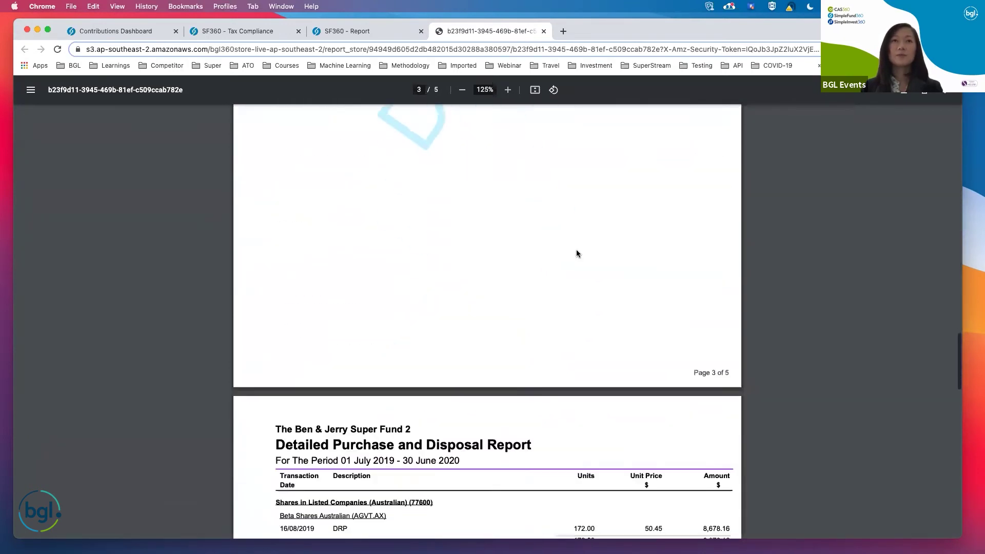
scroll(577, 253, "down", 1)
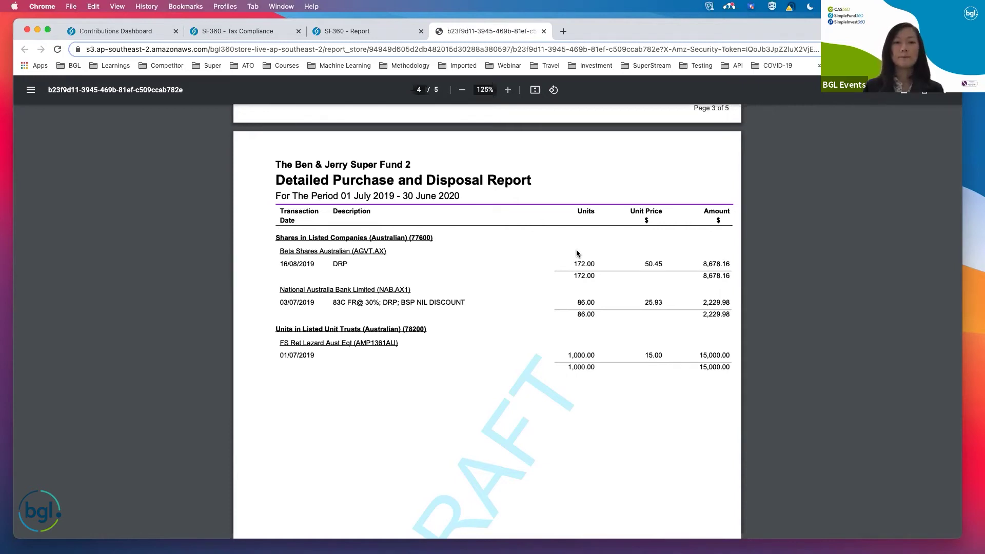
scroll(503, 260, "down", 5)
scroll(503, 261, "down", 8)
scroll(502, 260, "down", 4)
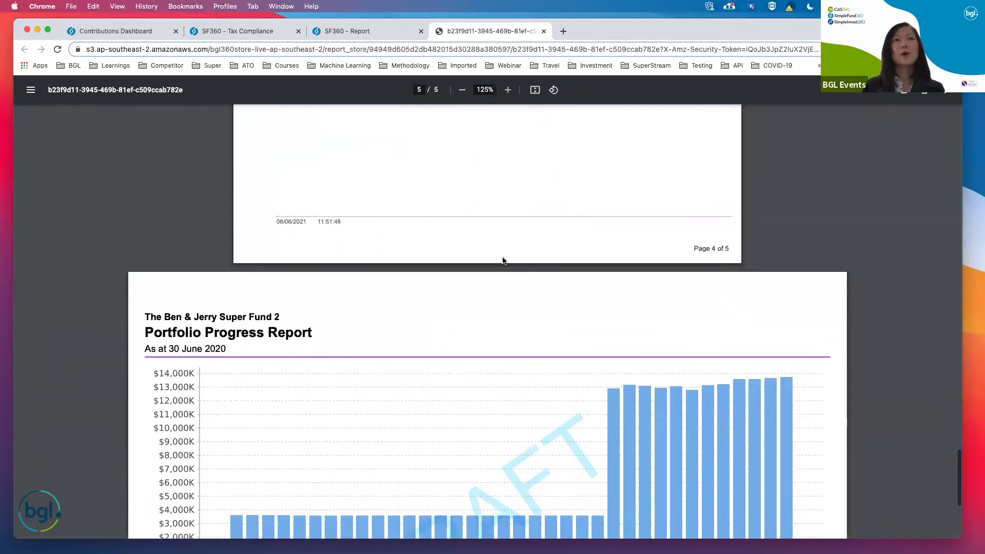
scroll(503, 260, "down", 4)
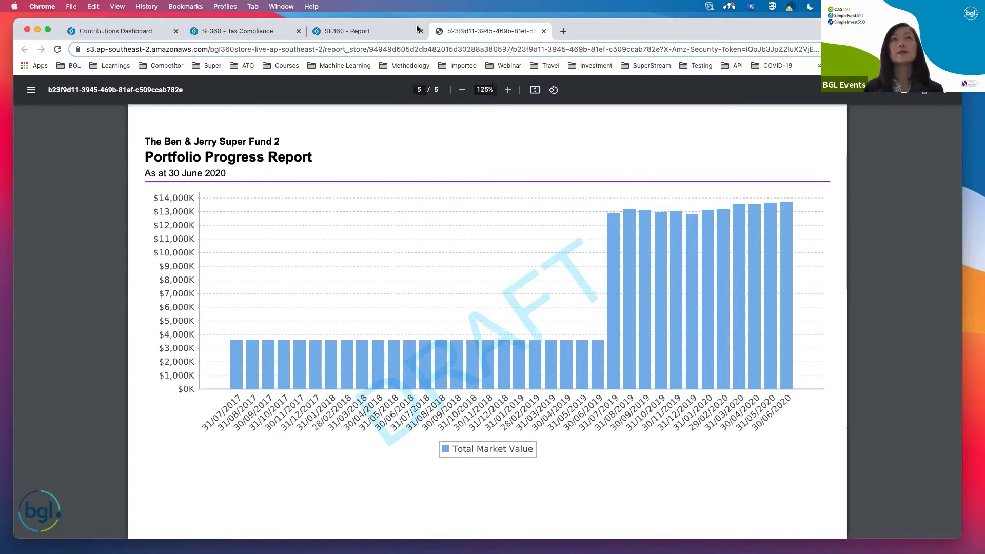
Check the Portfolio Progress chart settings and leave them at Monthly with 36 maximum bars.
left_click(361, 32)
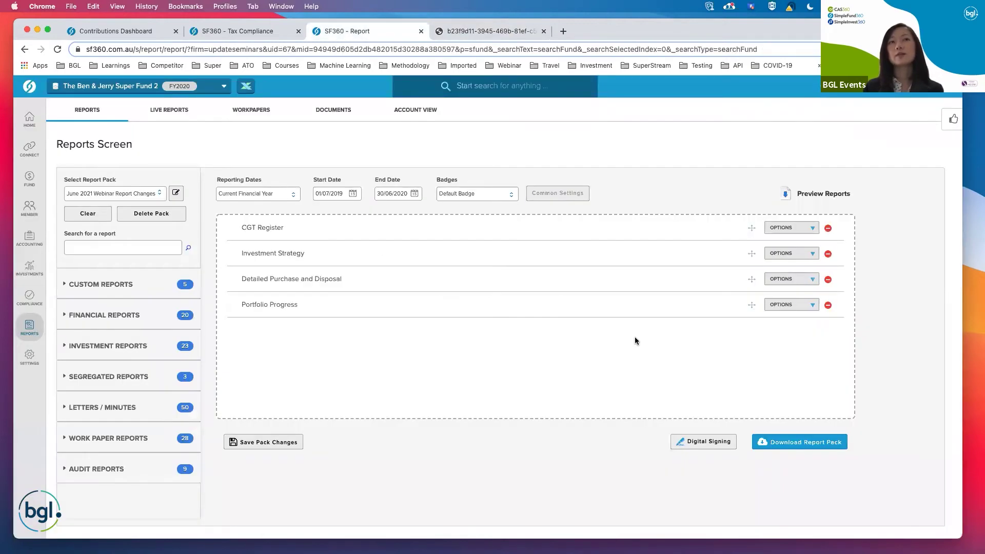
left_click(786, 308)
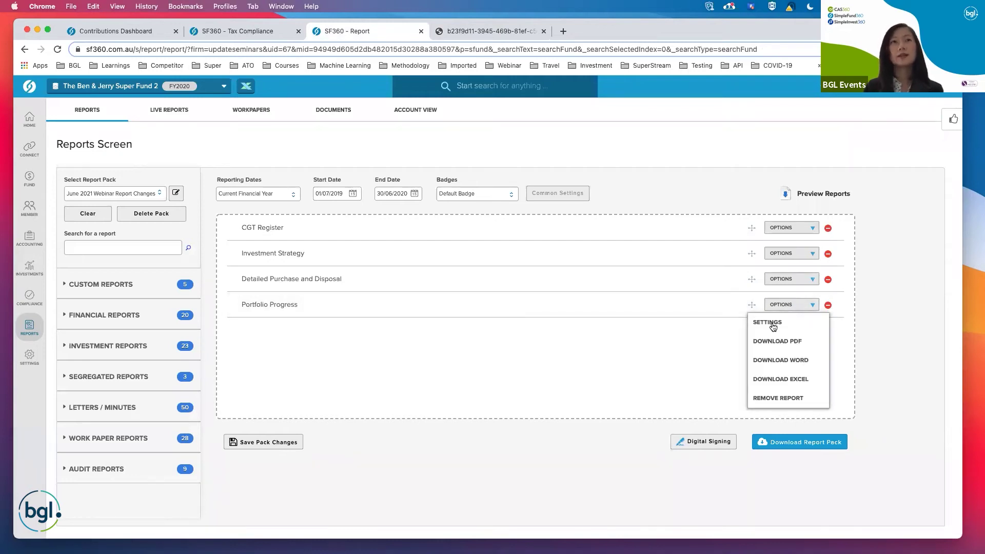
left_click(764, 323)
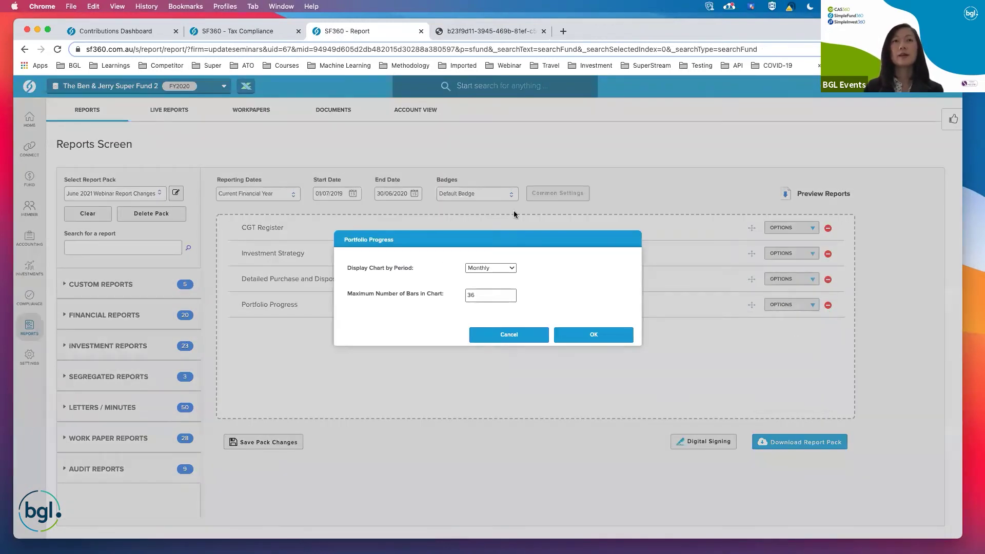
left_click(491, 267)
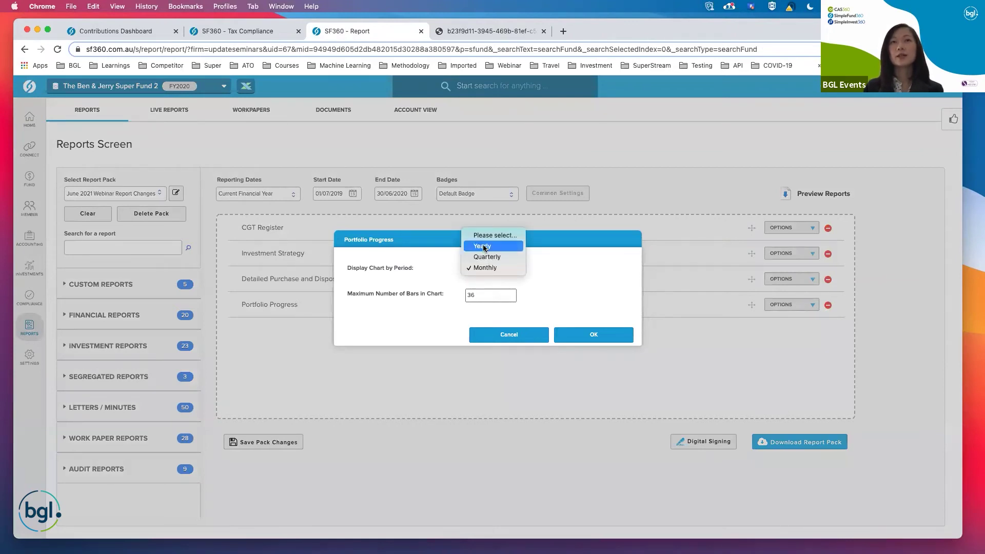
left_click(536, 284)
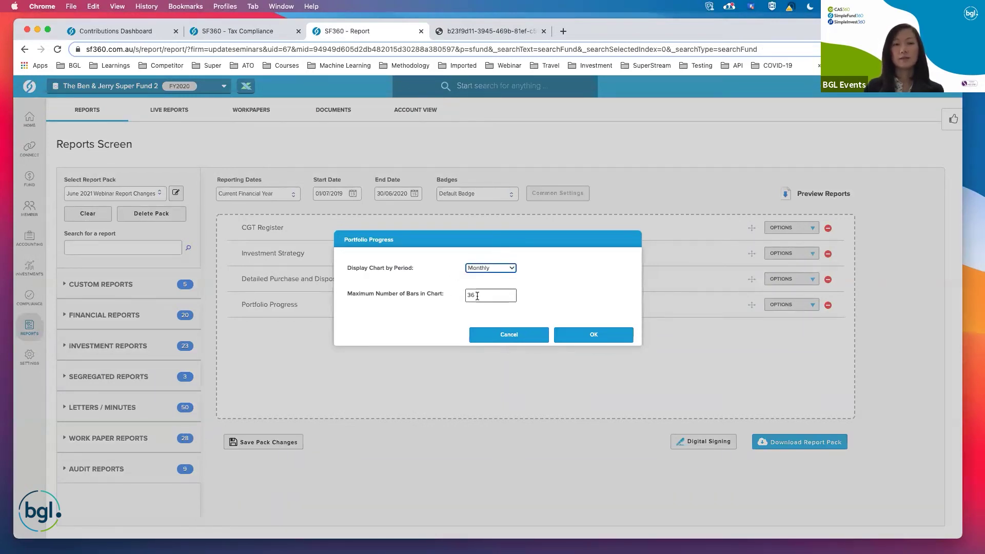
left_click(519, 335)
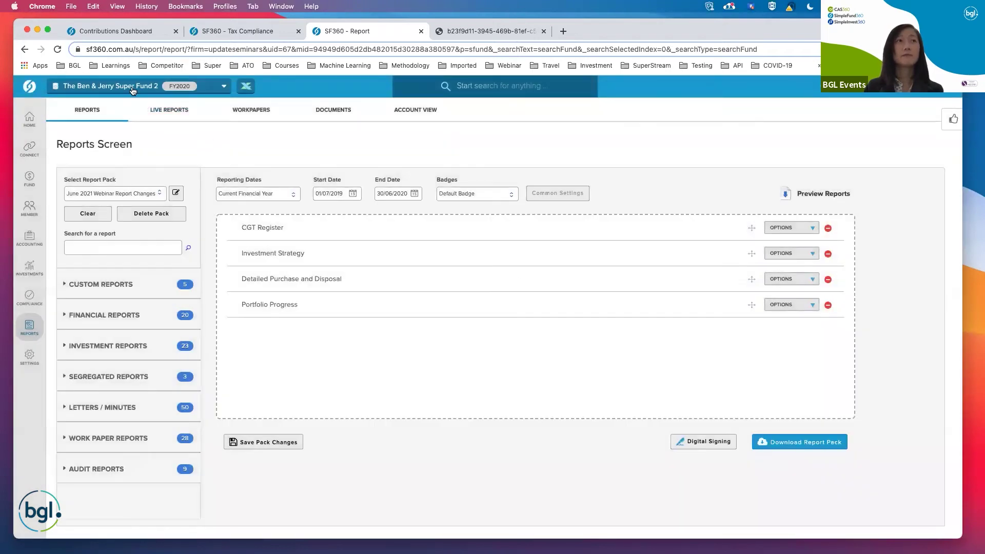
Switch to The Colosimo Super Fund and empty the current report pack.
left_click(132, 91)
type("co")
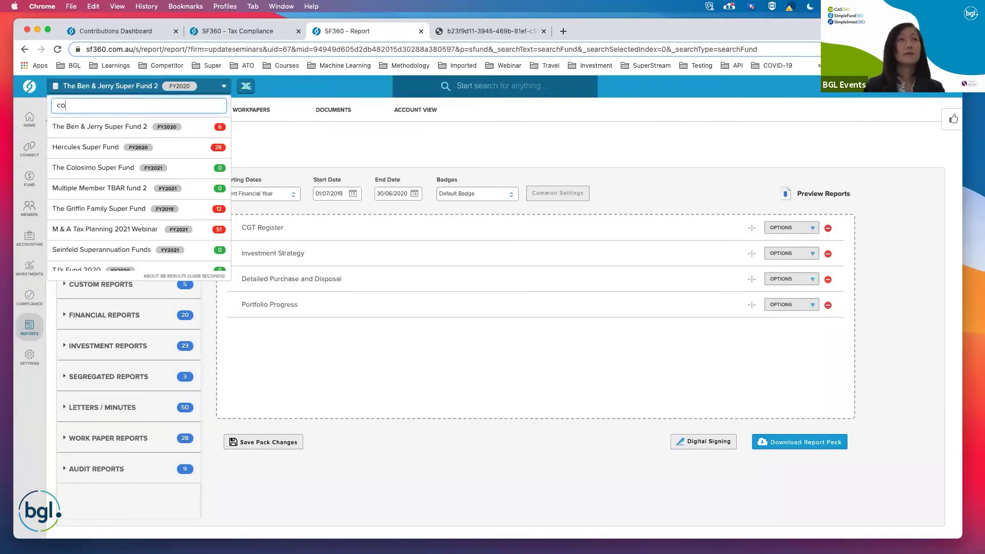
type("l")
left_click(173, 128)
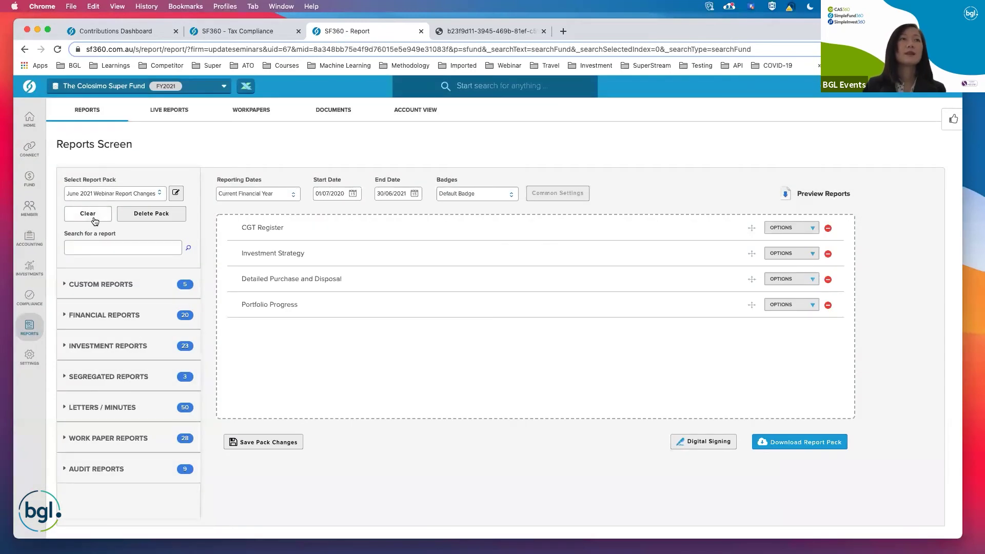
left_click(95, 220)
Add Deferred Tax Reconciliation to the pack and generate it as a 2020–21 PDF.
scroll(171, 251, "down", 1)
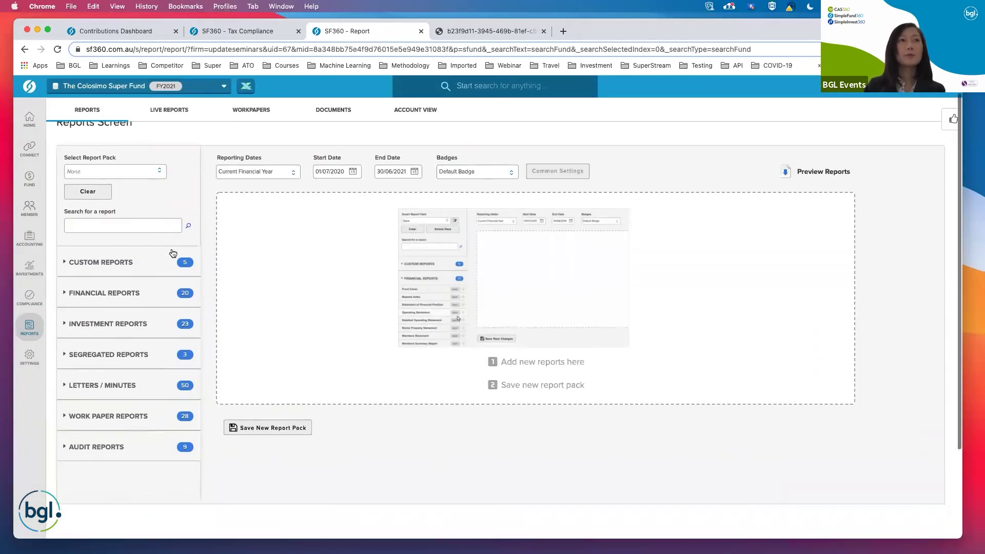
left_click(150, 232)
type("def")
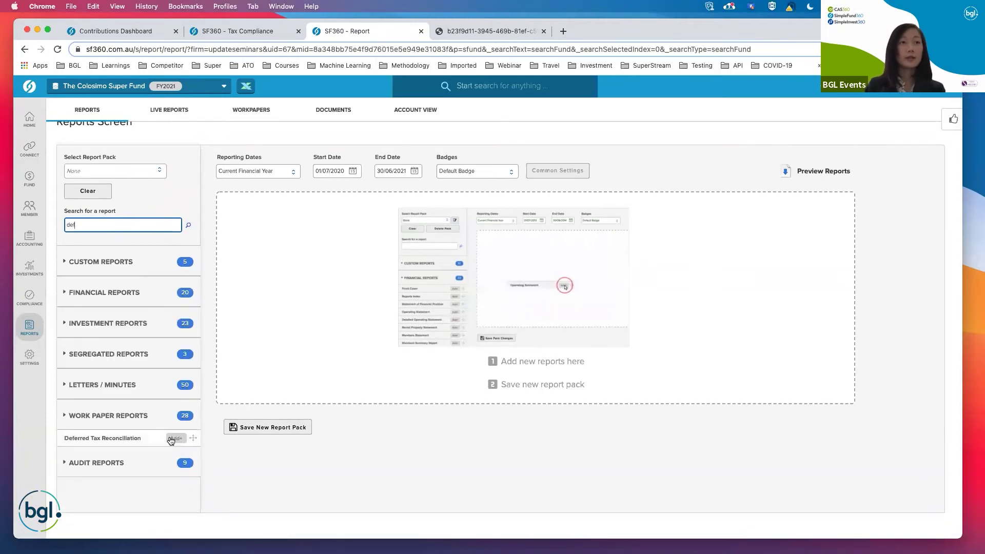
left_click(176, 438)
left_click(785, 206)
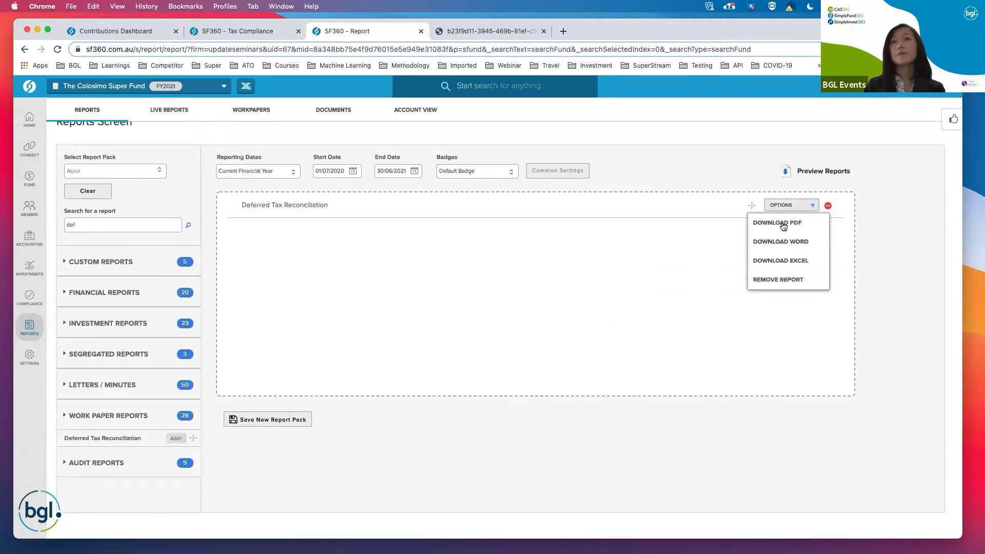
left_click(783, 225)
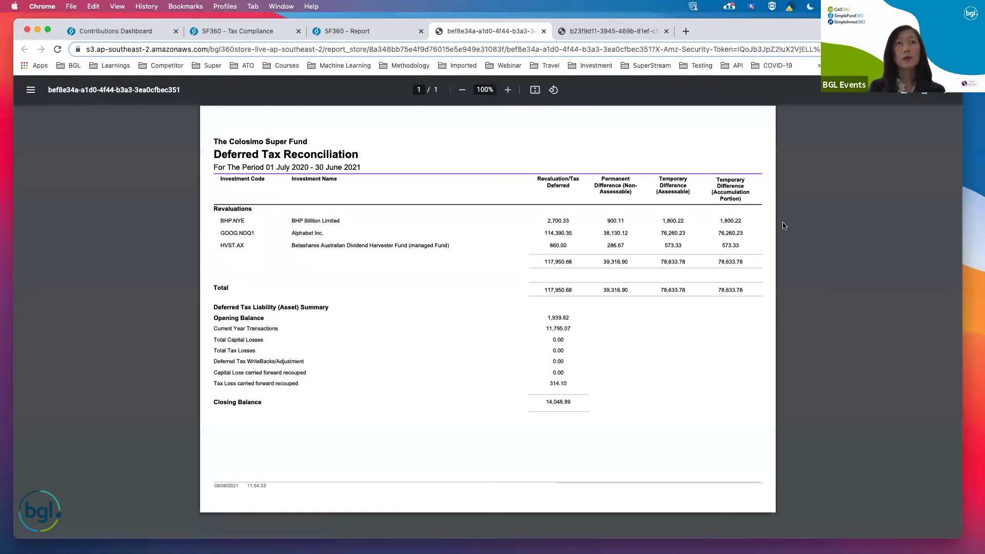
Change Reporting Dates to Previous Financial Year and generate the 2019–2020 Deferred Tax Reconciliation PDF.
left_click(544, 34)
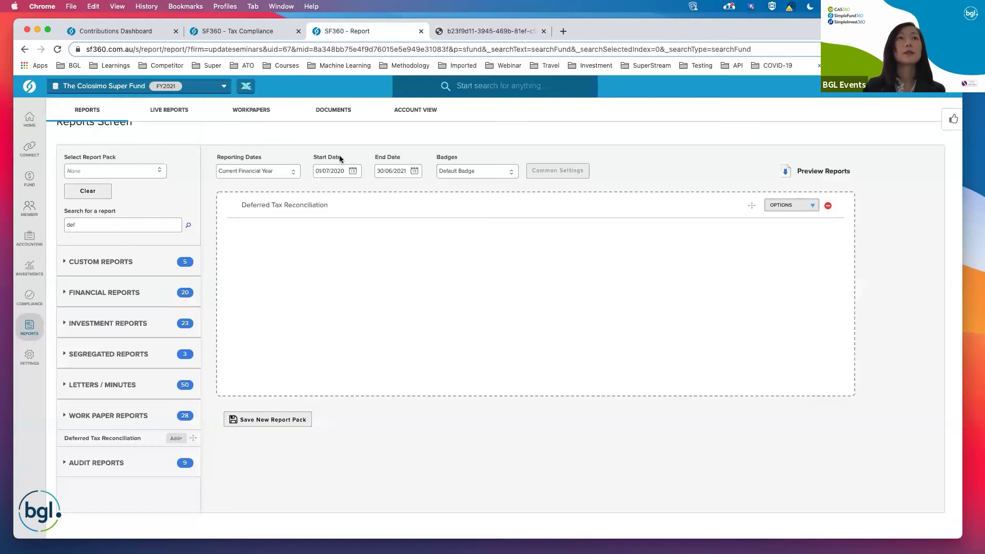
left_click(282, 175)
left_click(251, 202)
left_click(810, 208)
left_click(784, 223)
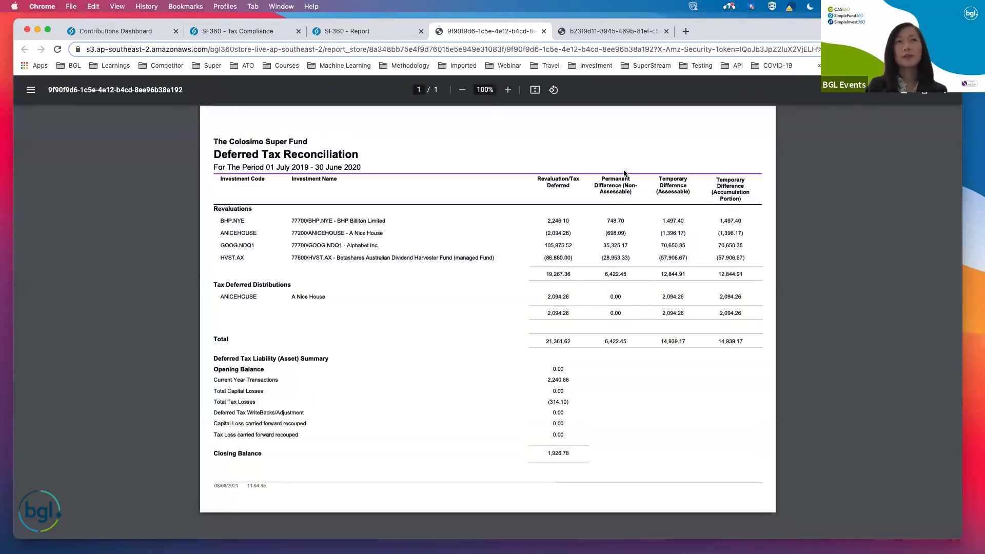
Zoom the reconciliation PDF to 110% and briefly highlight the ANICEHOUSE row.
left_click(508, 90)
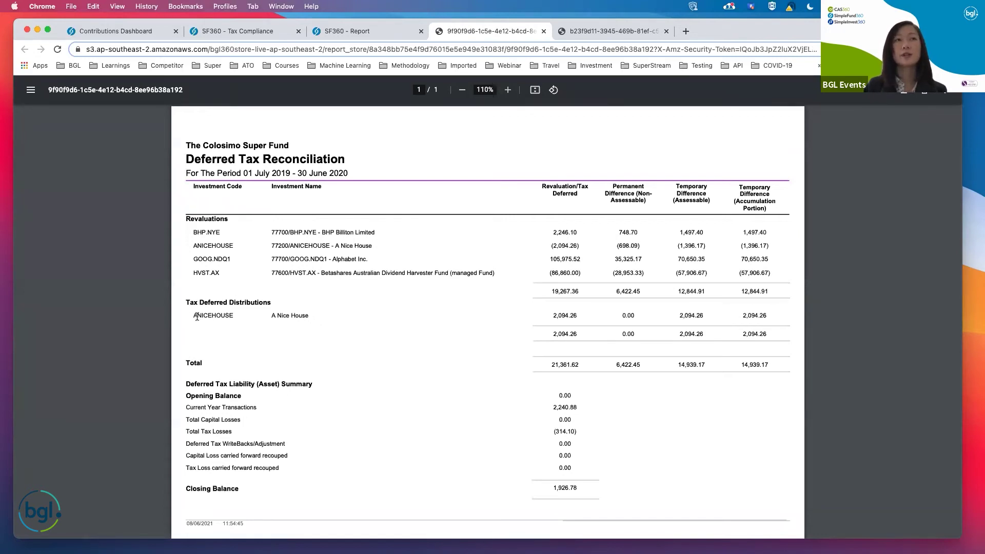
left_click_drag(196, 316, 533, 318)
left_click(510, 322)
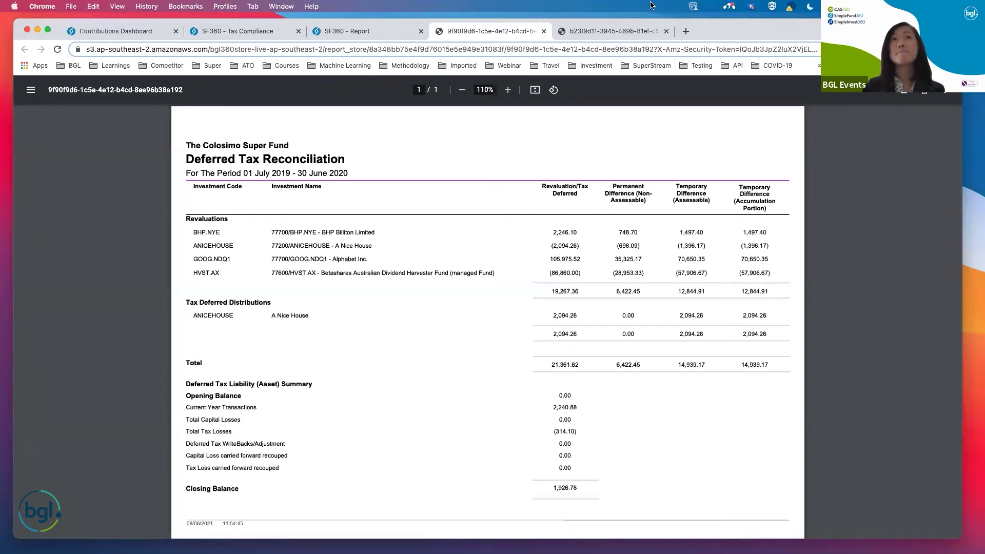
Close both PDF tabs and move to the Data Feed presentation slide.
left_click(542, 31)
left_click(542, 32)
key("ctrl+Right")
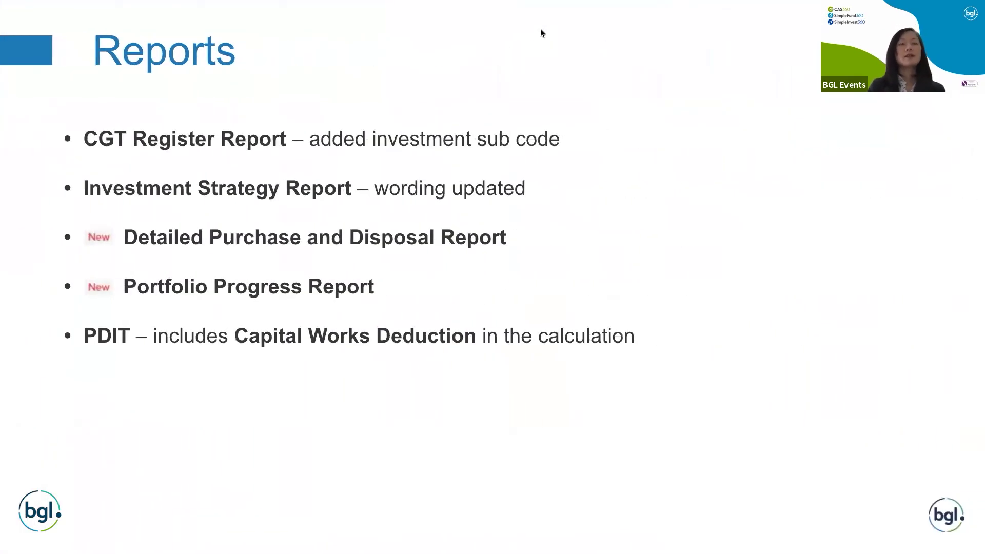
key("Right")
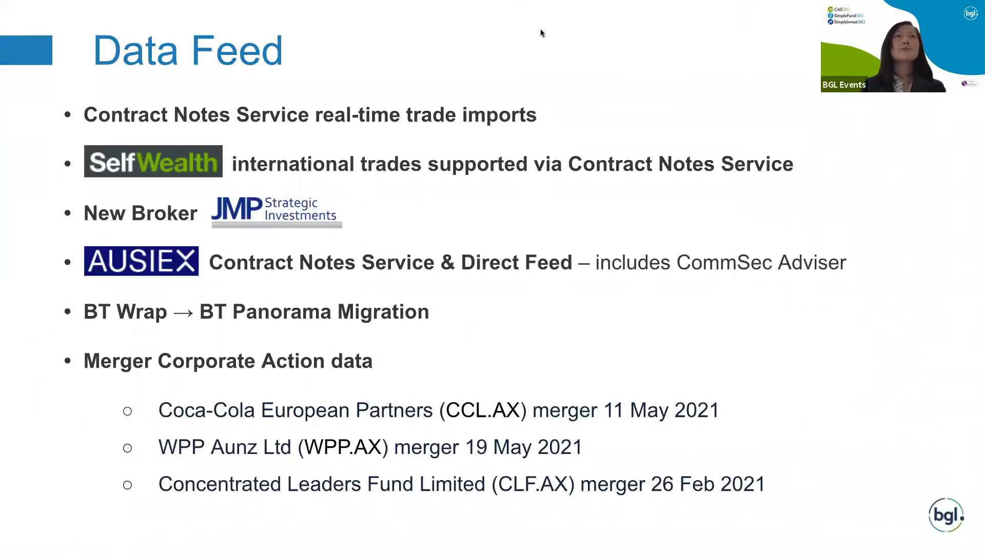
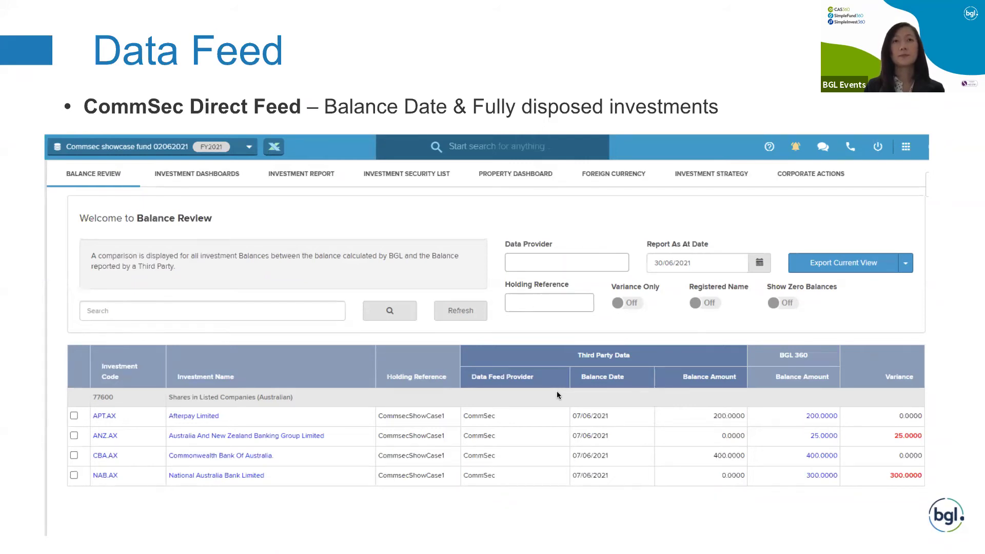
Move past the Balance Review slide showing the ANZ.AX and NAB.AX variances.
key("Right")
key("Right")
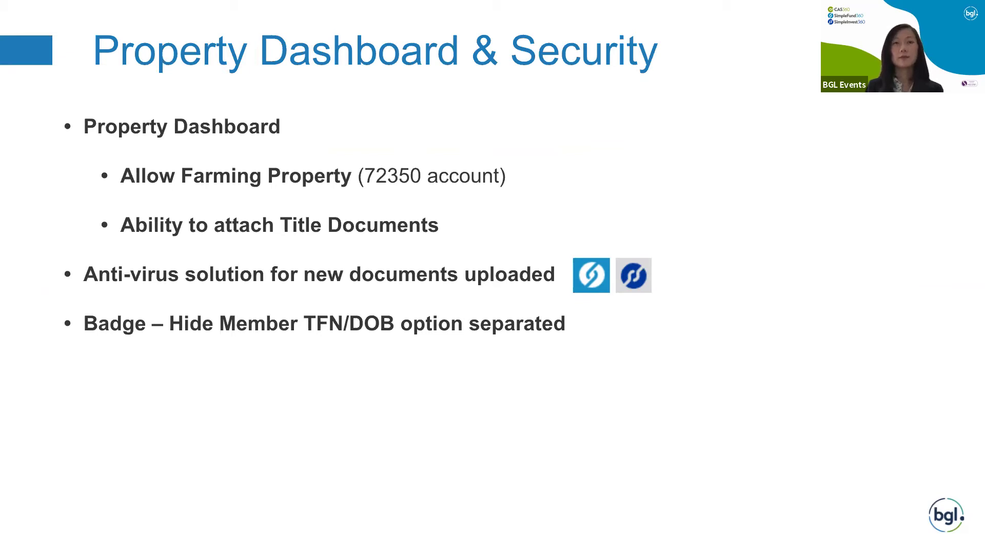
Switch from the Property Dashboard & Security slide to the live SF360 Reports screen.
key("ctrl+Left")
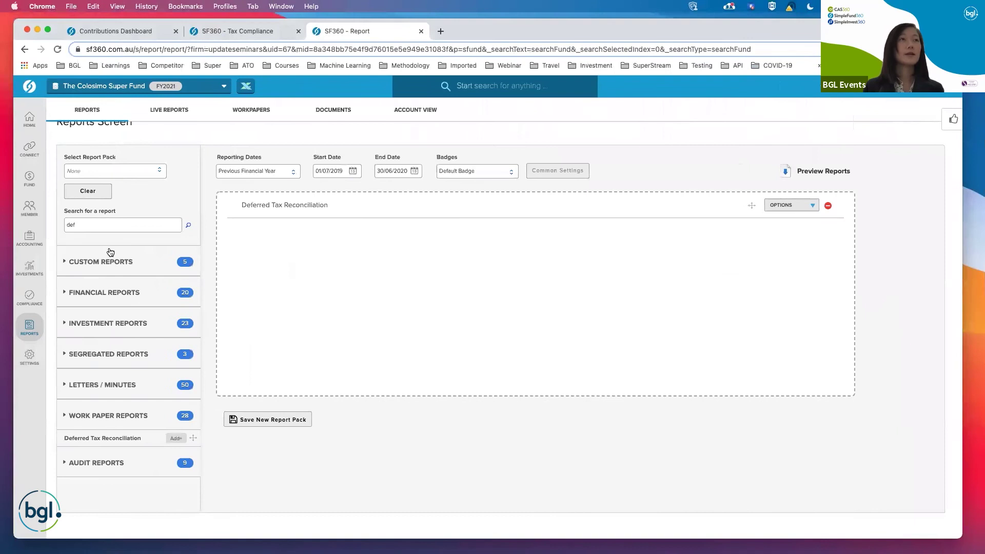
Open the Property Dashboard from Investments and begin adding a new property.
mouse_move(25, 274)
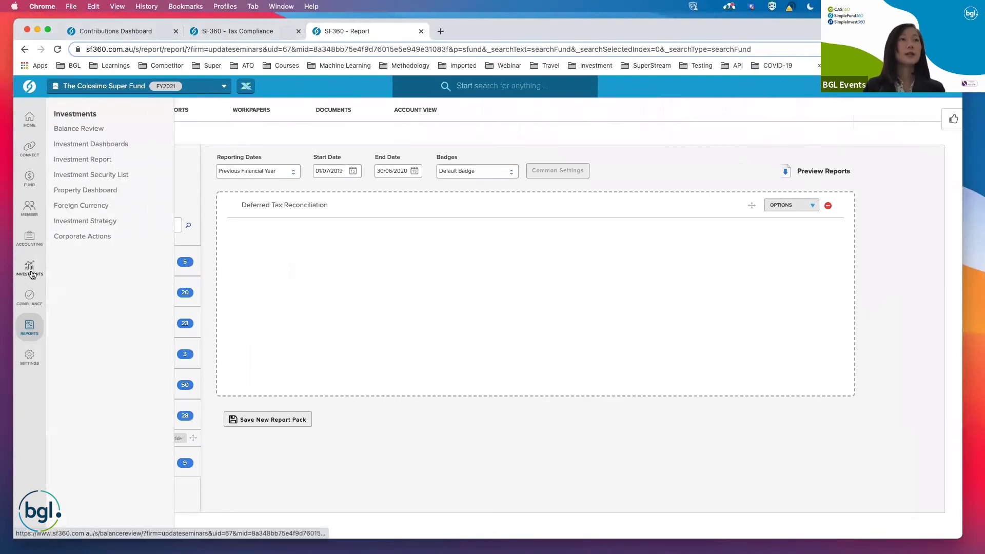
left_click(87, 190)
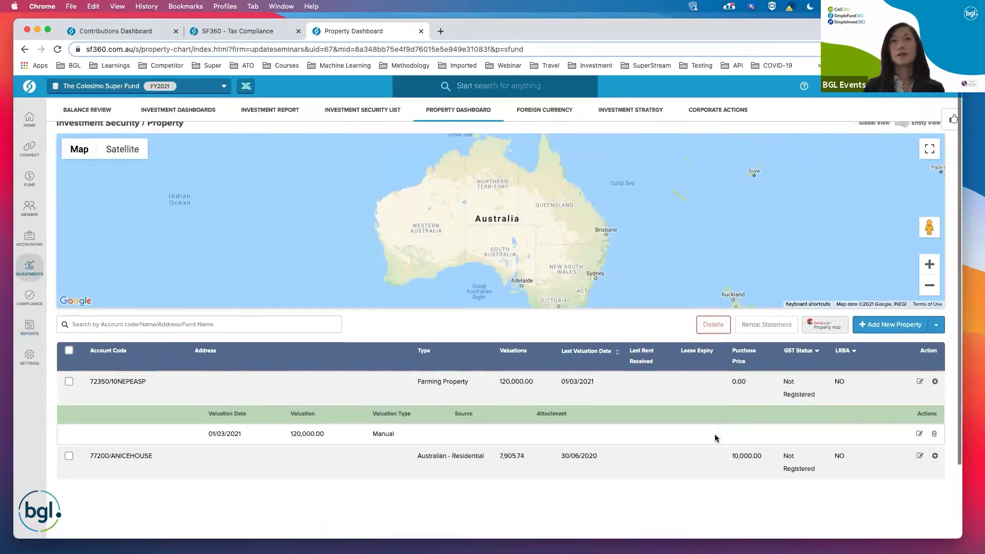
left_click(895, 340)
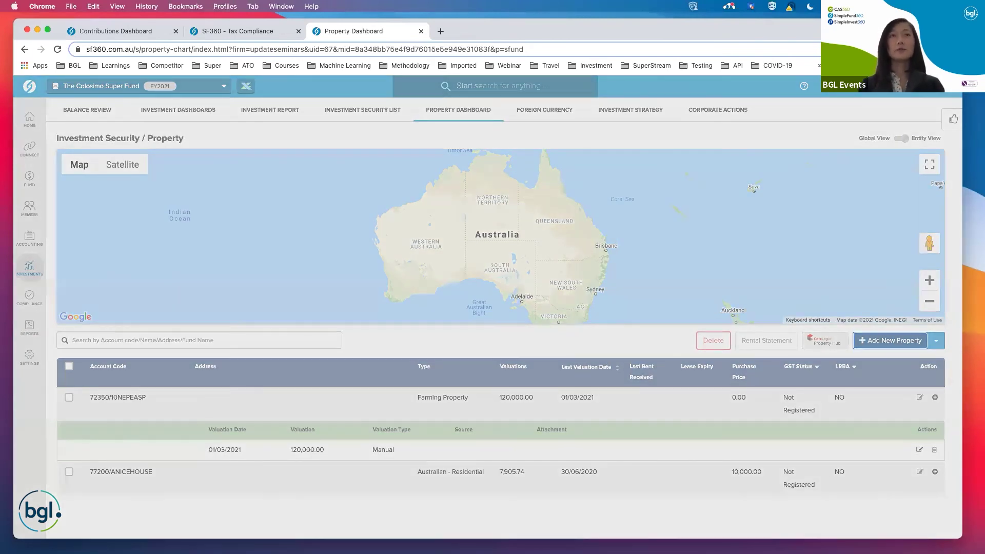
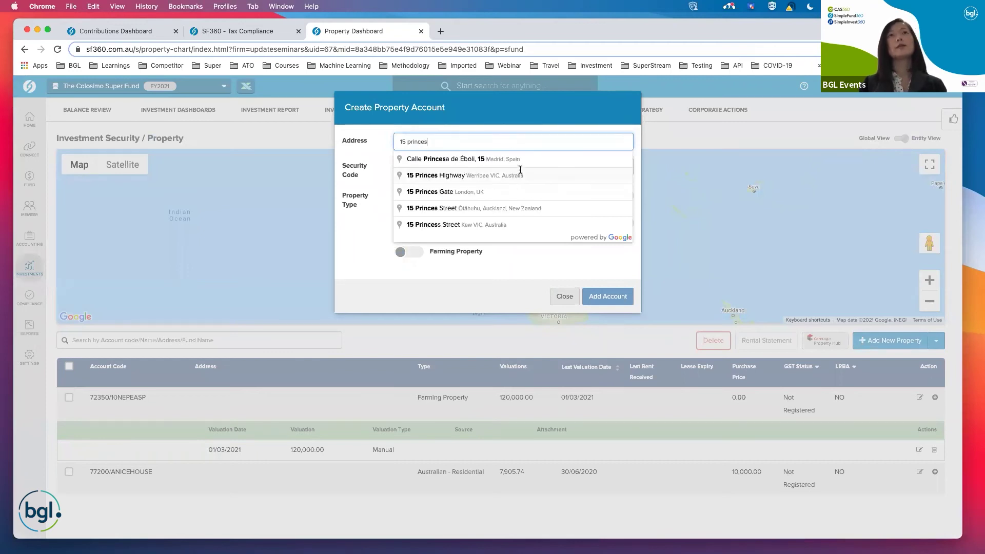
left_click(519, 175)
triple_click(531, 154)
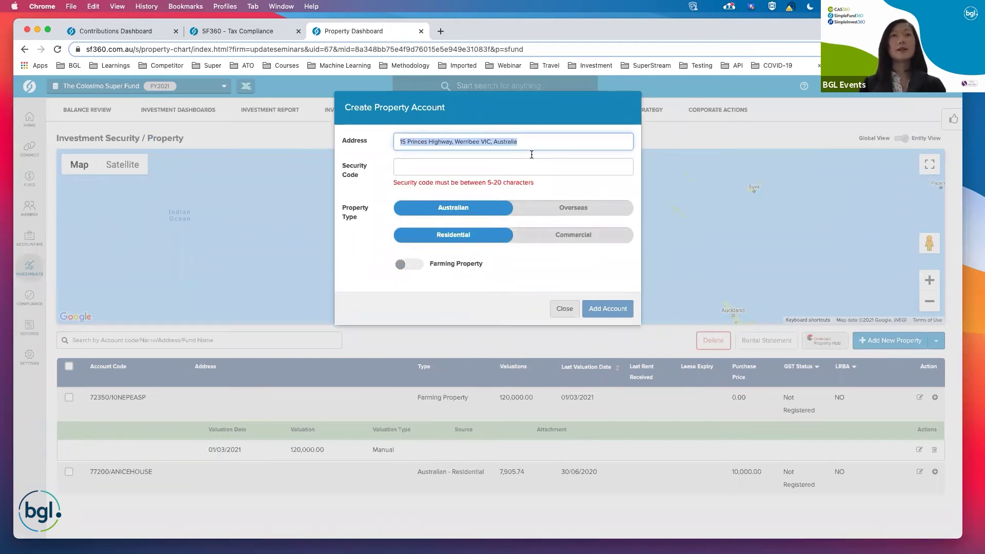
key("Tab")
type("15pri")
key("Tab")
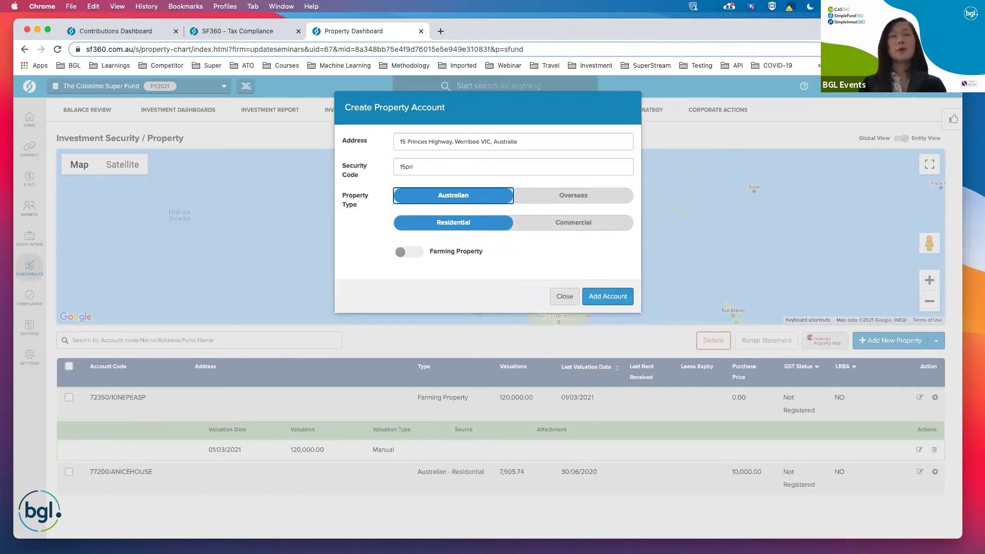
left_click(418, 256)
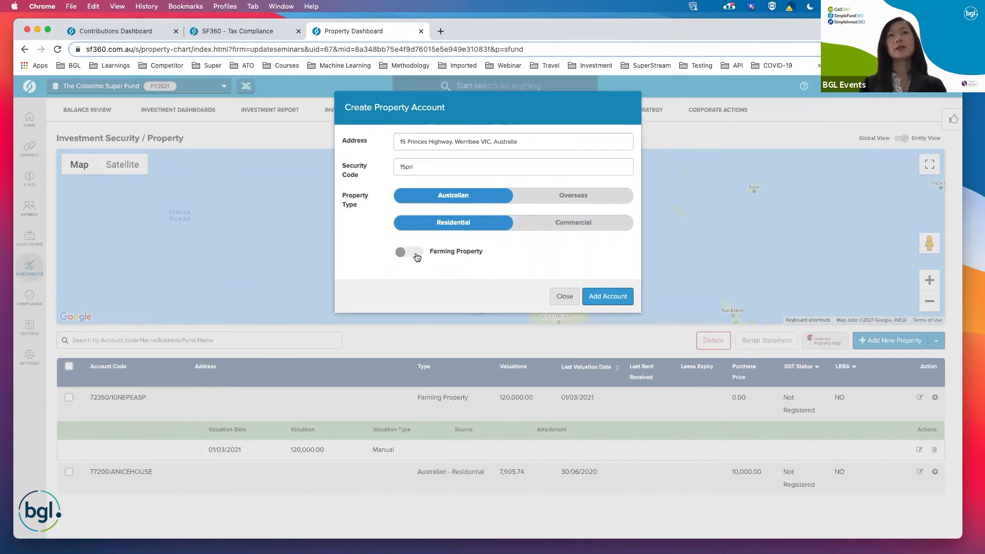
left_click(626, 302)
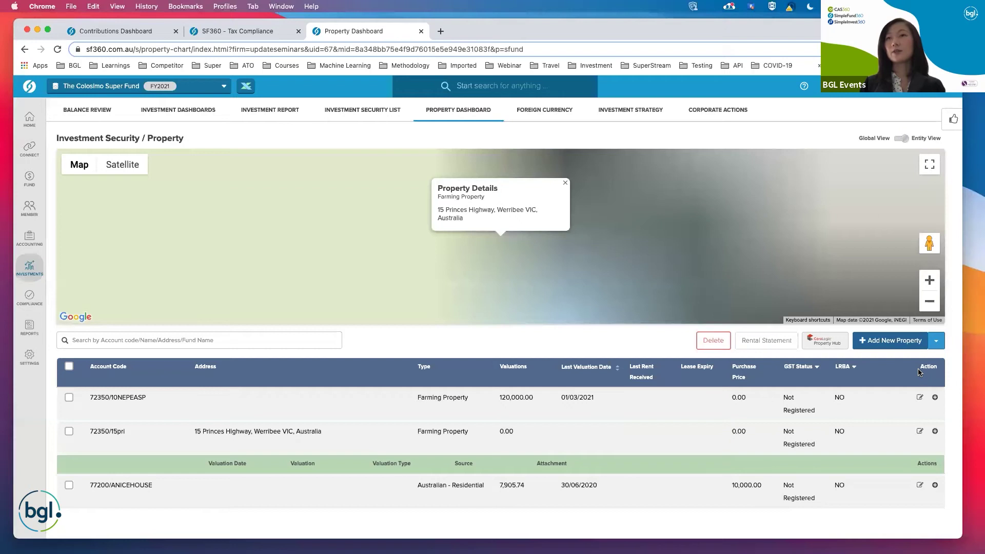
scroll(921, 373, "down", 2)
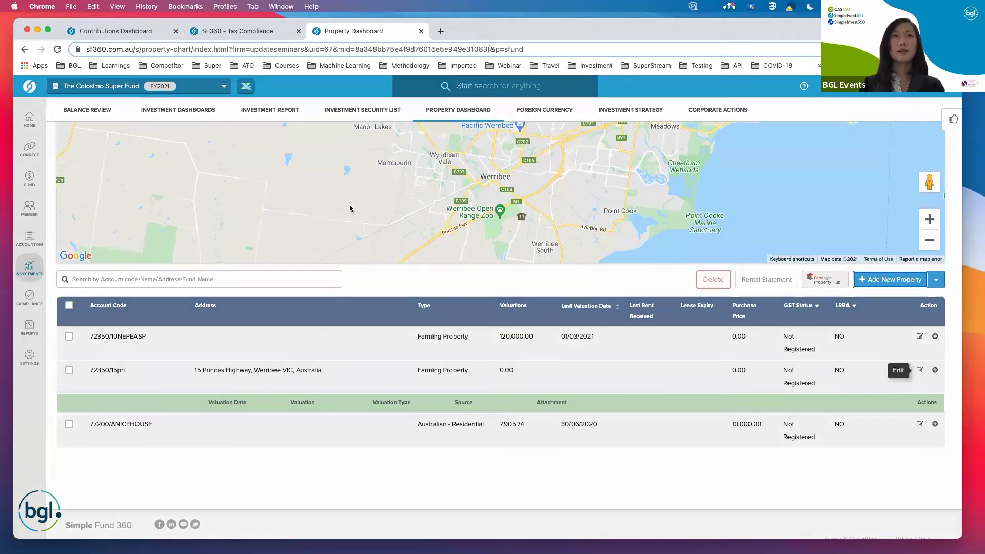
left_click(339, 366)
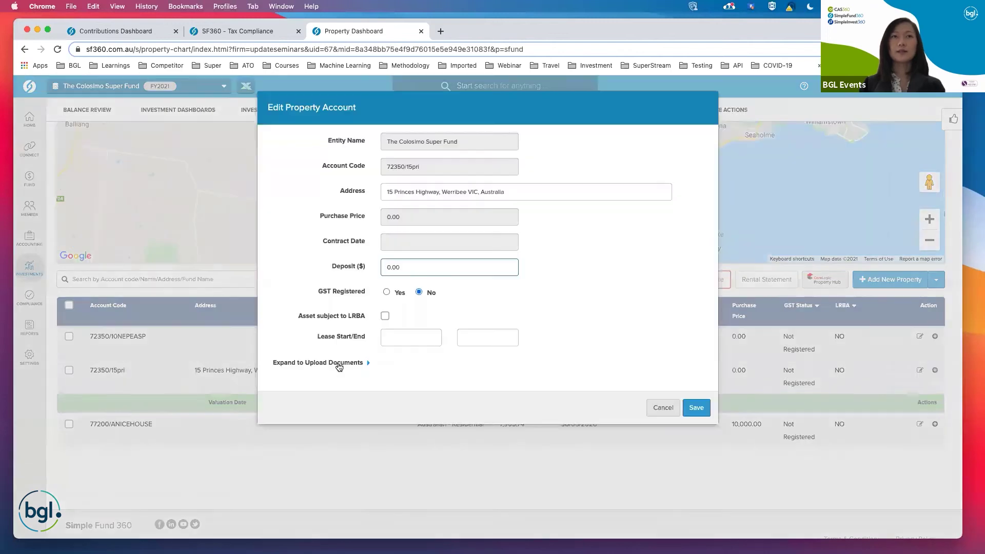
left_click(368, 361)
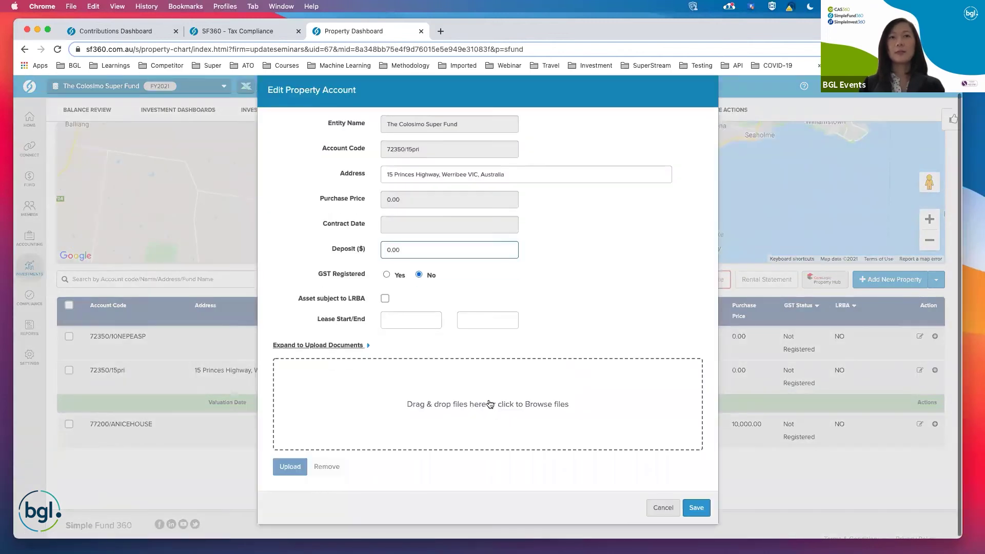
Upload the HKSE Feed Mapping PDF as the property's title document and save.
left_click(490, 404)
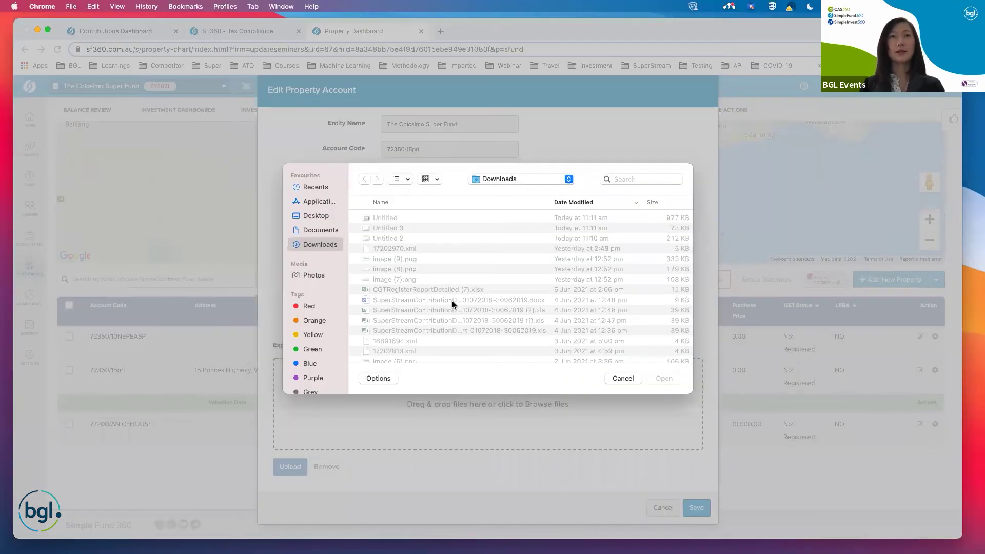
scroll(452, 303, "down", 5)
scroll(452, 303, "down", 4)
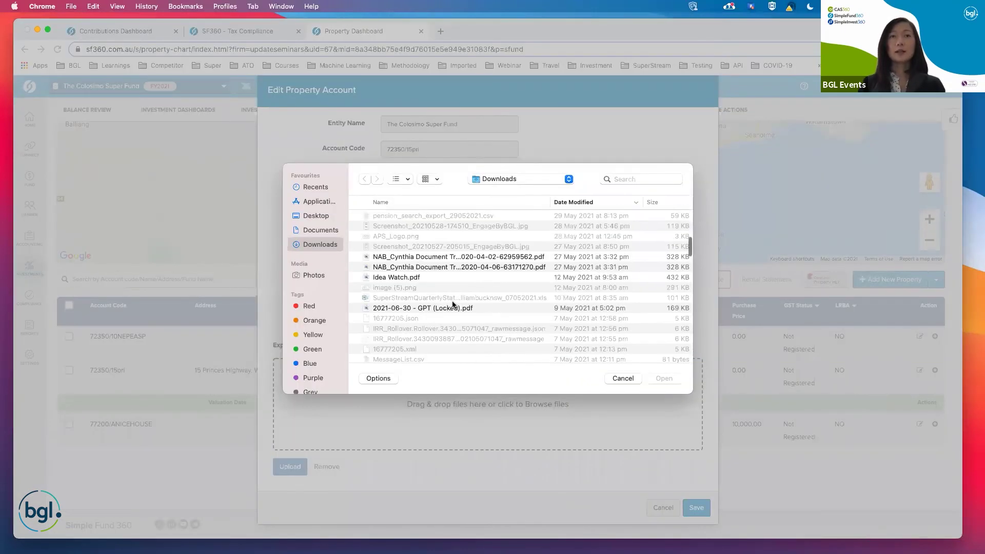
scroll(423, 261, "down", 5)
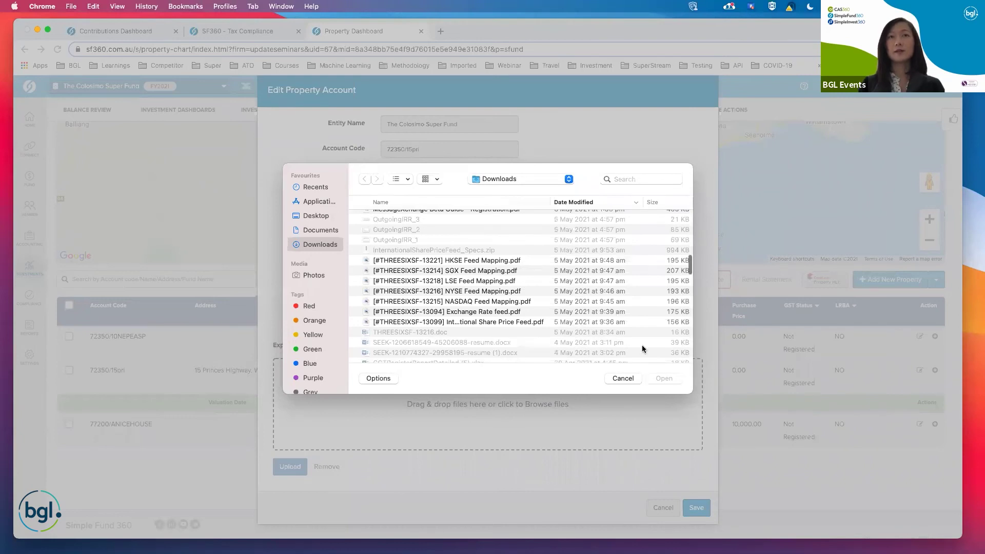
left_click(665, 379)
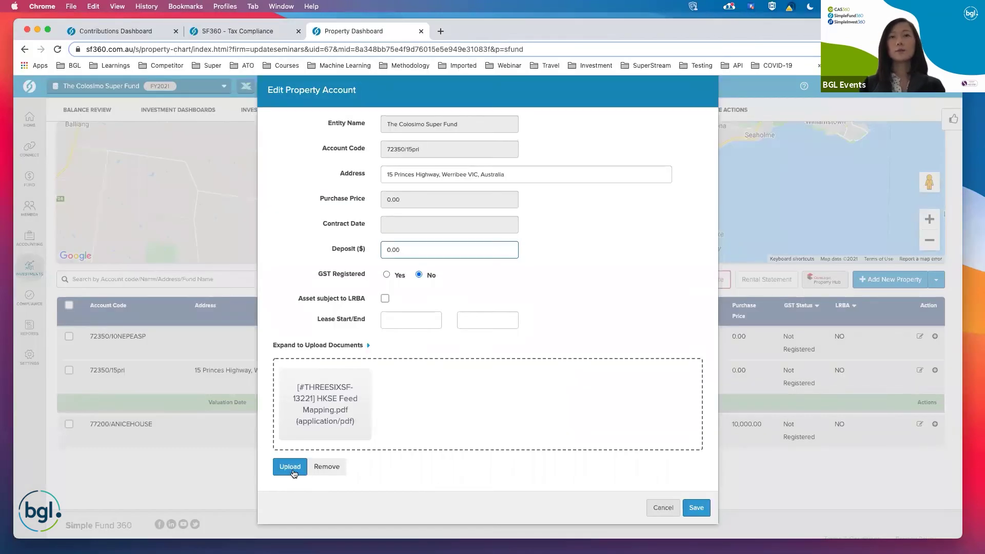
left_click(291, 467)
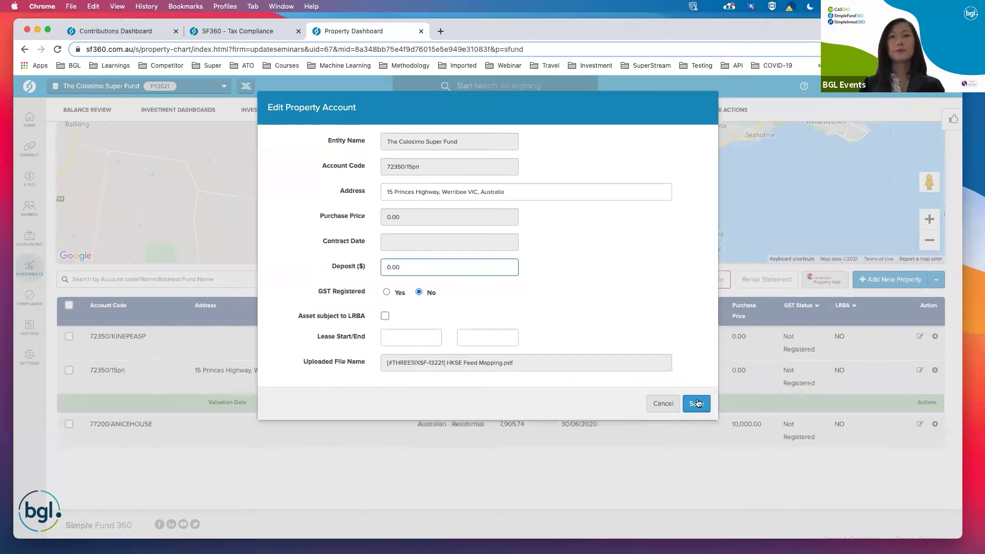
left_click(698, 404)
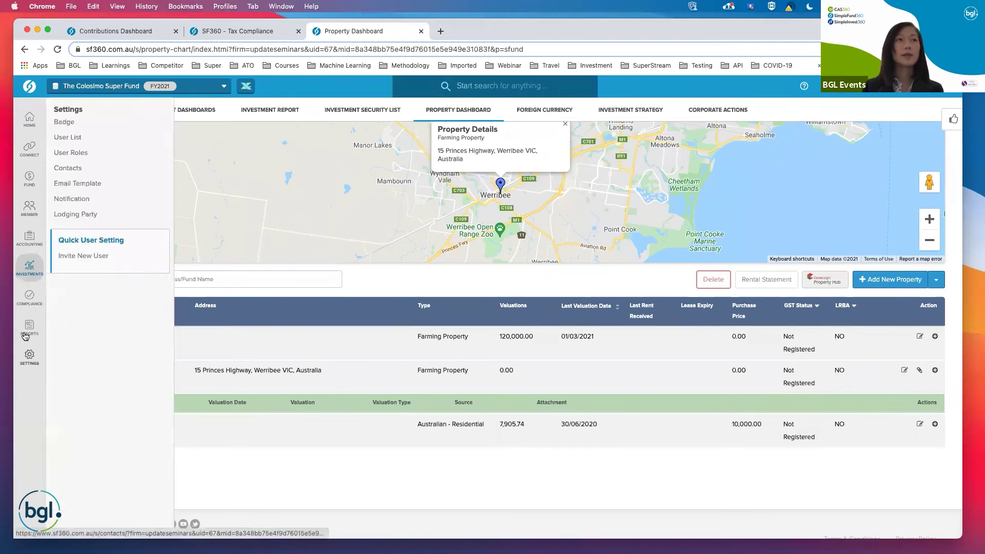
Try downloading eicar.com from Documents, cancel at the ransomware warning, then go to Badge Settings.
mouse_move(30, 338)
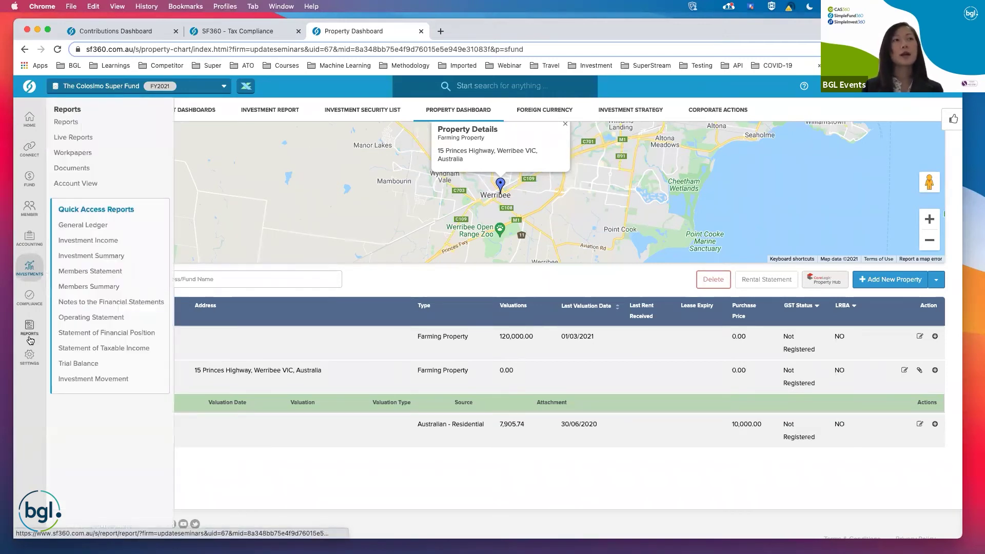
left_click(82, 172)
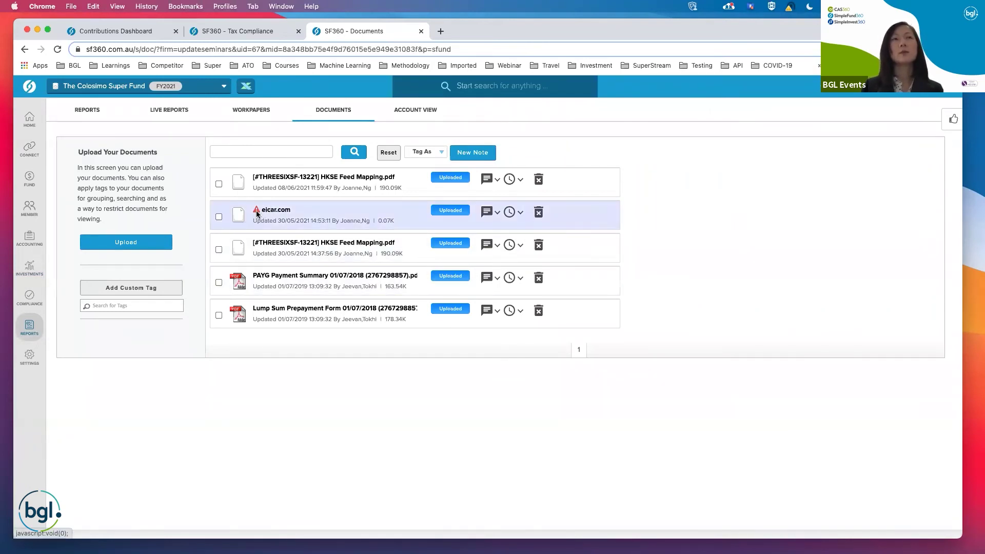
mouse_move(256, 216)
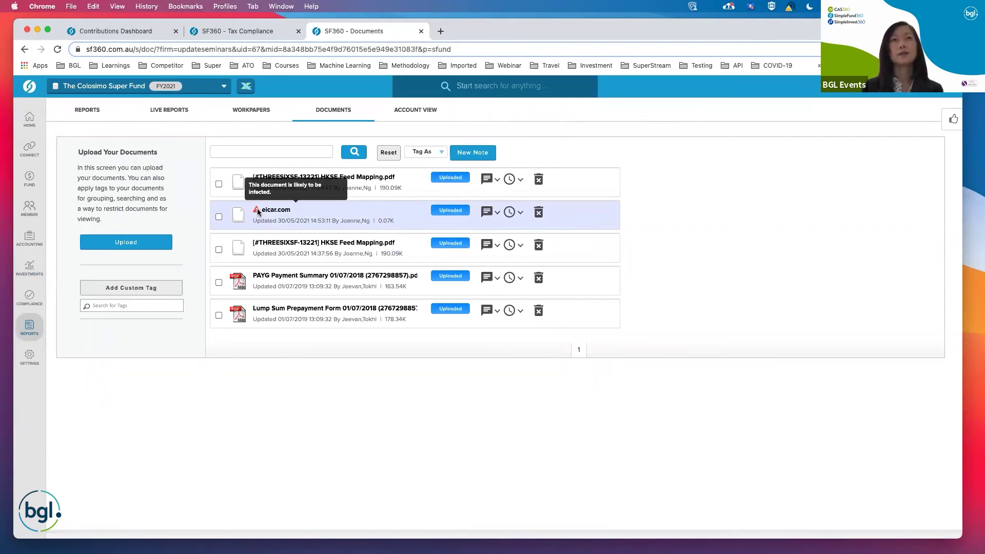
left_click(277, 214)
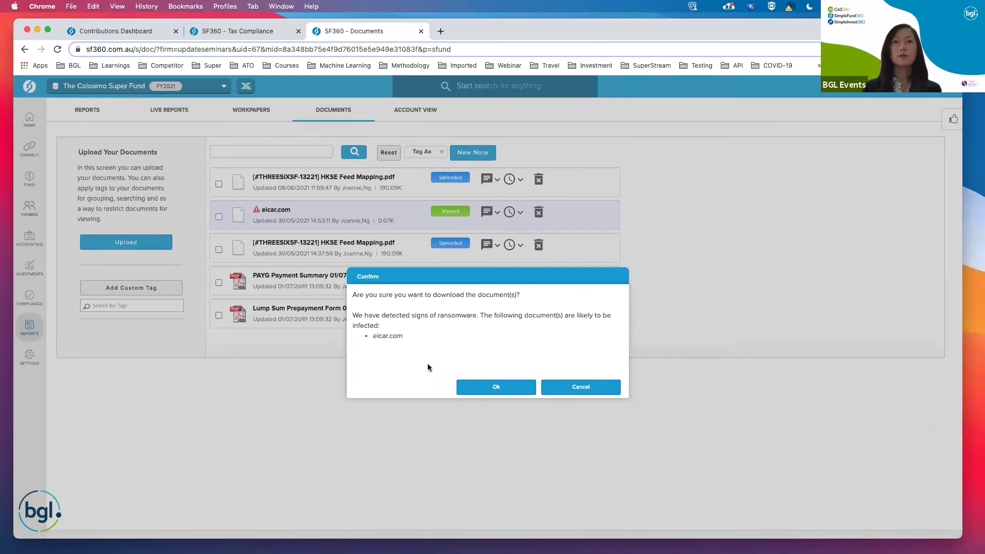
left_click(613, 391)
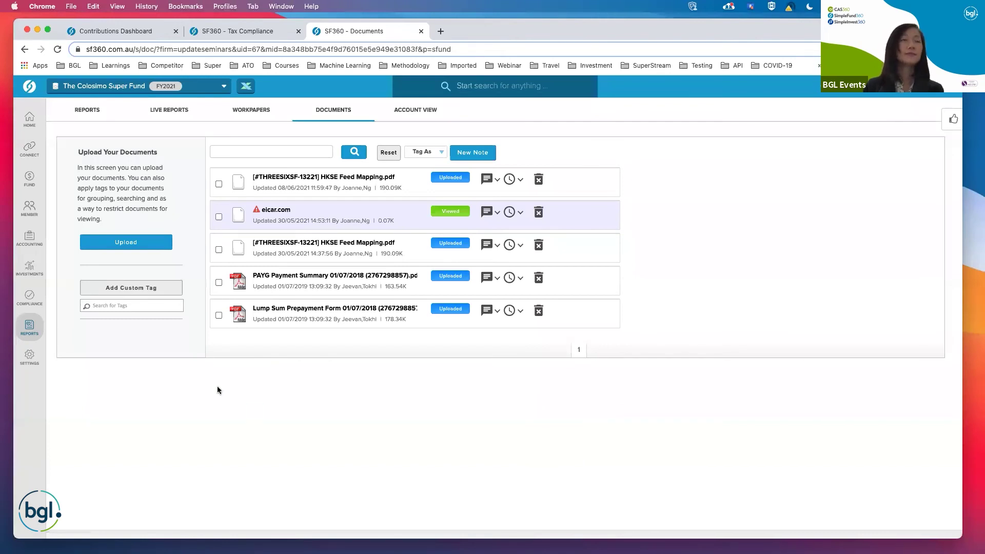
mouse_move(29, 357)
left_click(67, 131)
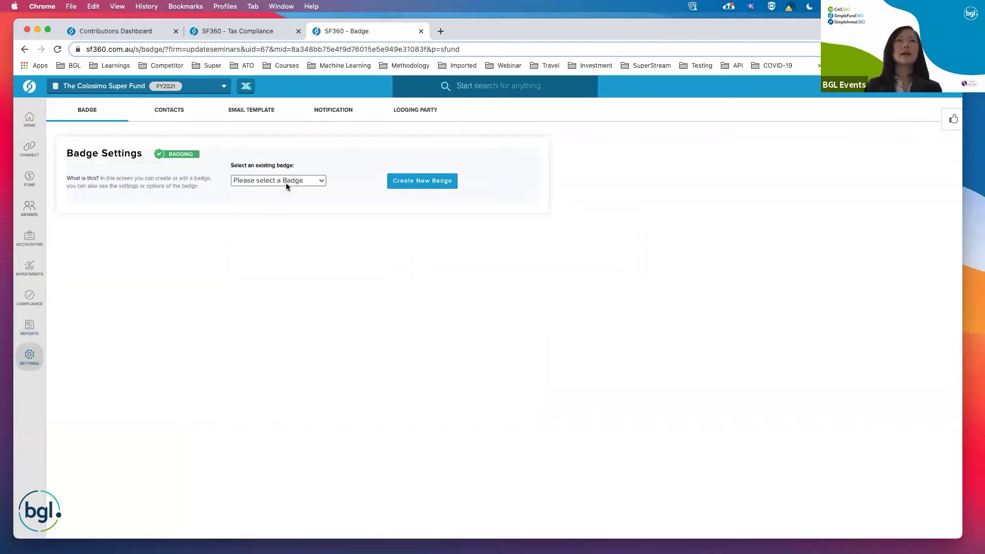
Select the ABC Accountants badge and review its Hide Member TFN and DOB settings.
left_click(285, 181)
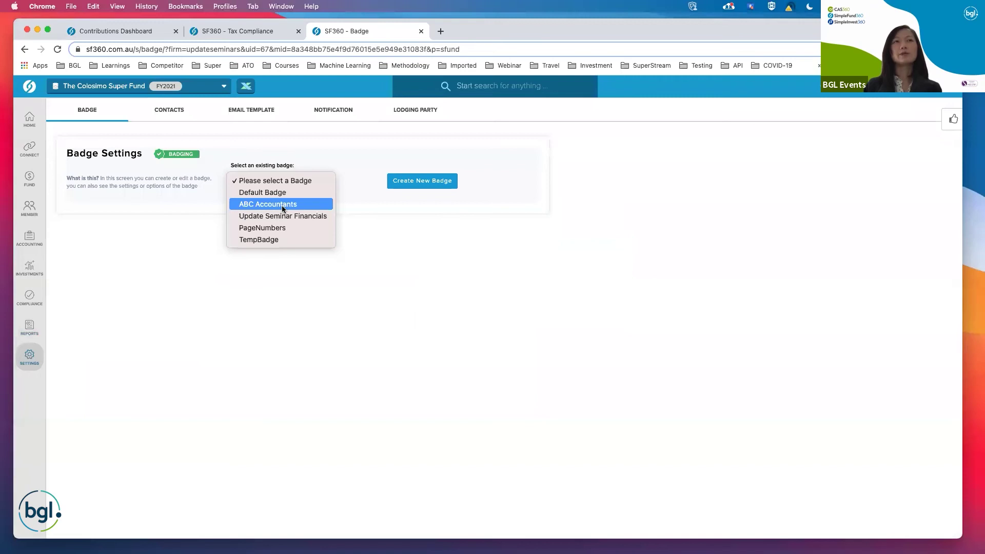
key("Return")
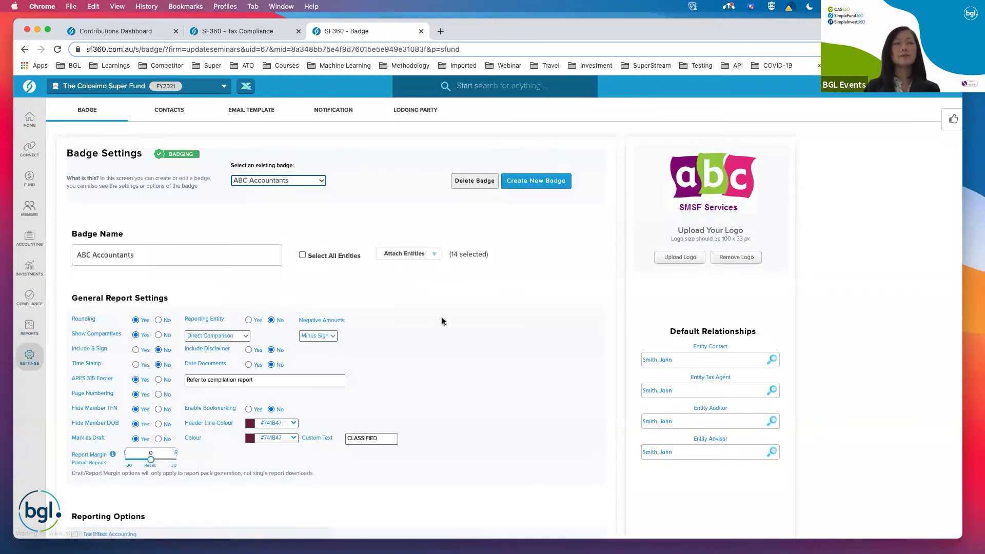
scroll(443, 321, "down", 2)
scroll(443, 321, "down", 2)
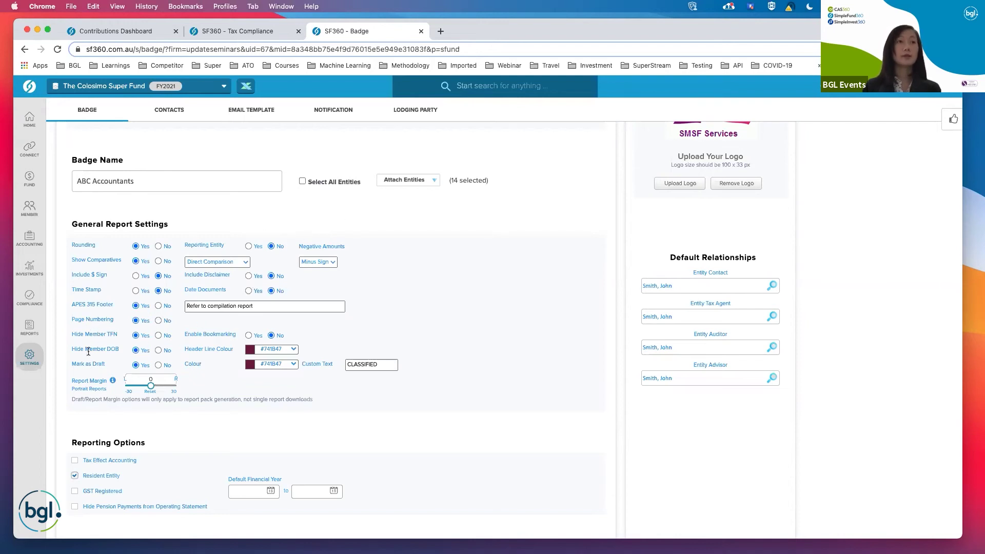
Search Reports for 'member', add Members Statement to the pack, and preview its PDF.
mouse_move(25, 332)
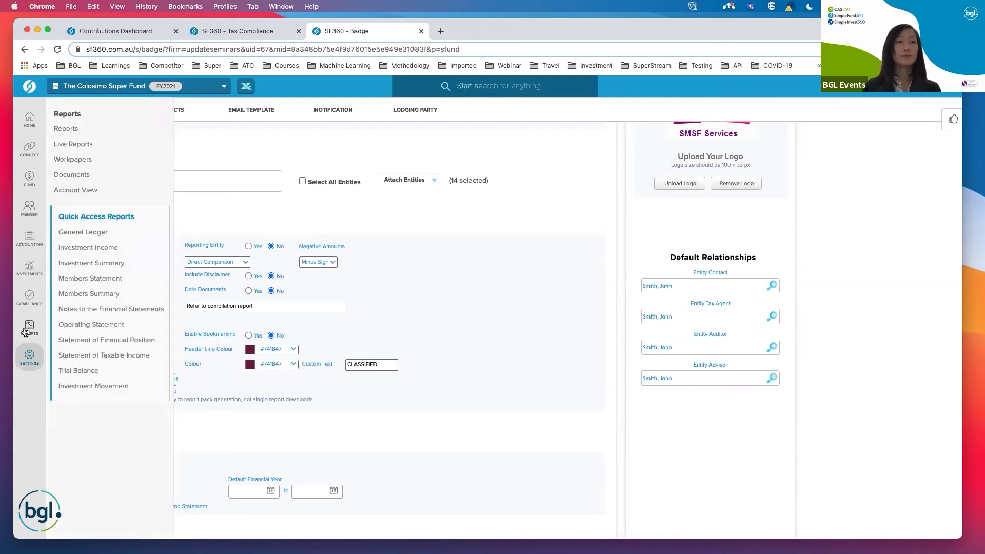
left_click(135, 262)
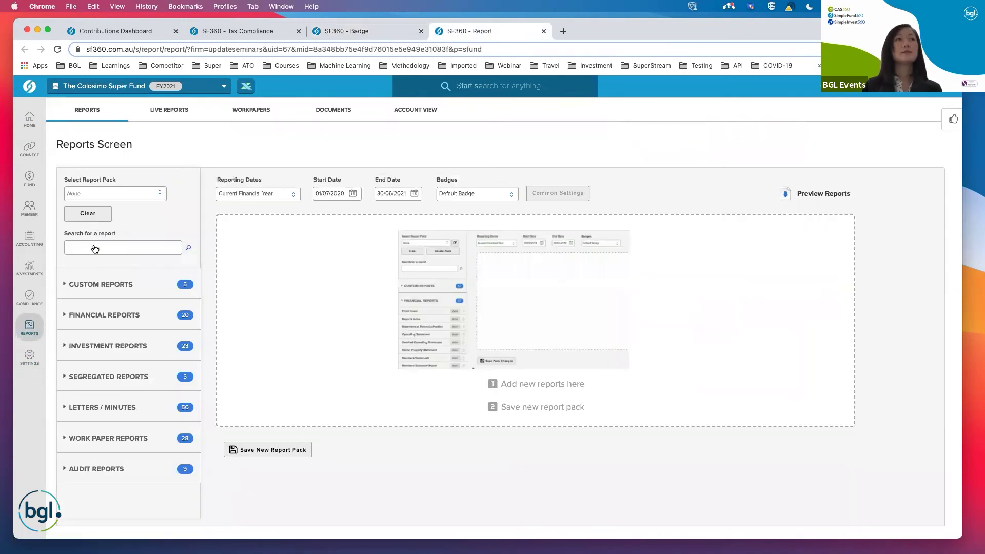
left_click(95, 249)
type("member")
left_click_drag(193, 337, 540, 240)
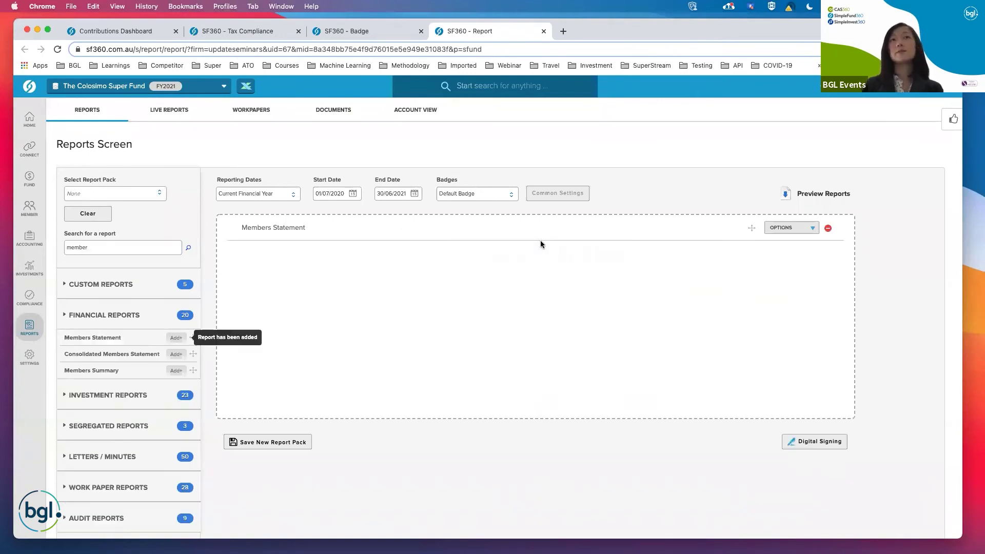
left_click(791, 265)
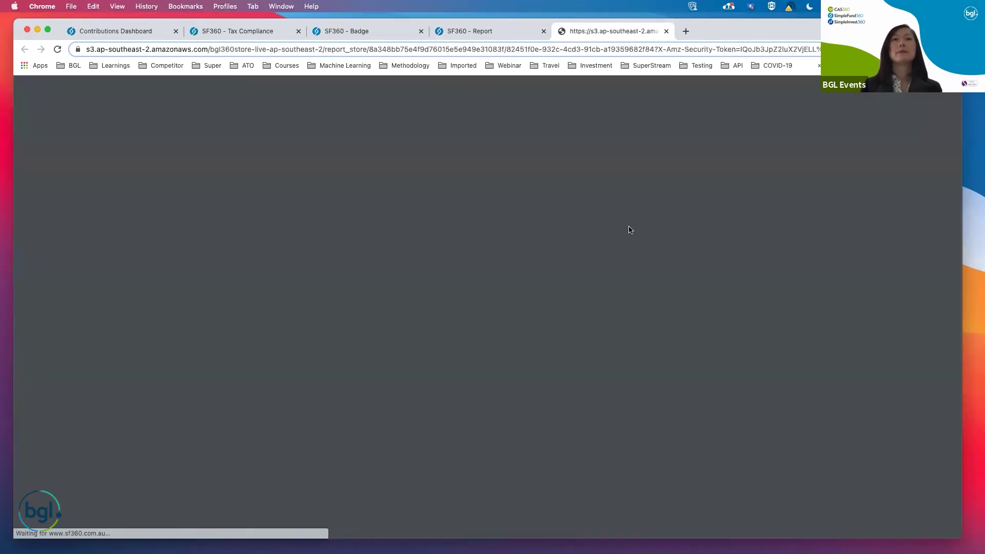
scroll(629, 229, "down", 1)
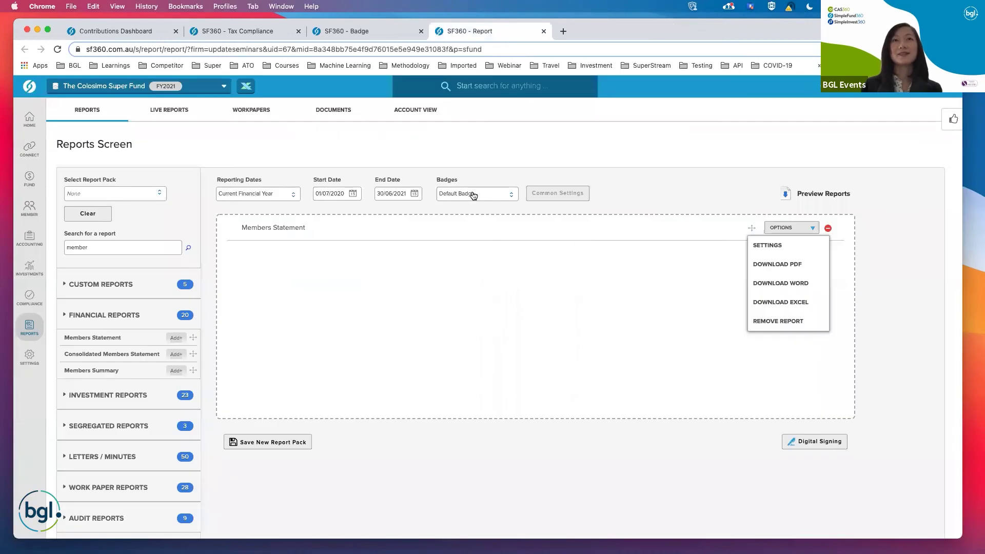
Regenerate the Members Statement PDF with the ABC Accountants badge, highlighting the masked DOB and TFN.
key("super+w")
left_click(476, 194)
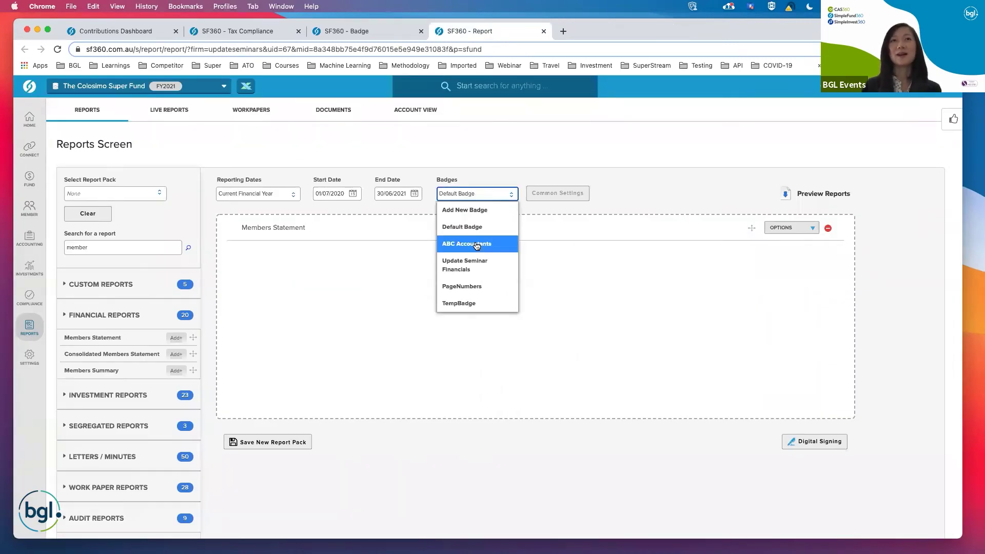
left_click(477, 244)
left_click(804, 230)
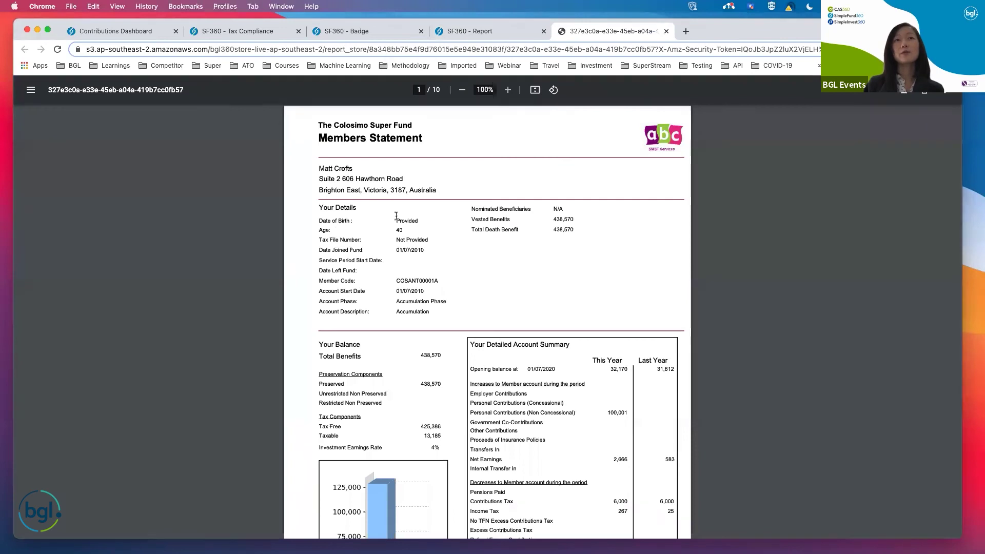
left_click_drag(324, 220, 345, 239)
left_click_drag(417, 217, 428, 241)
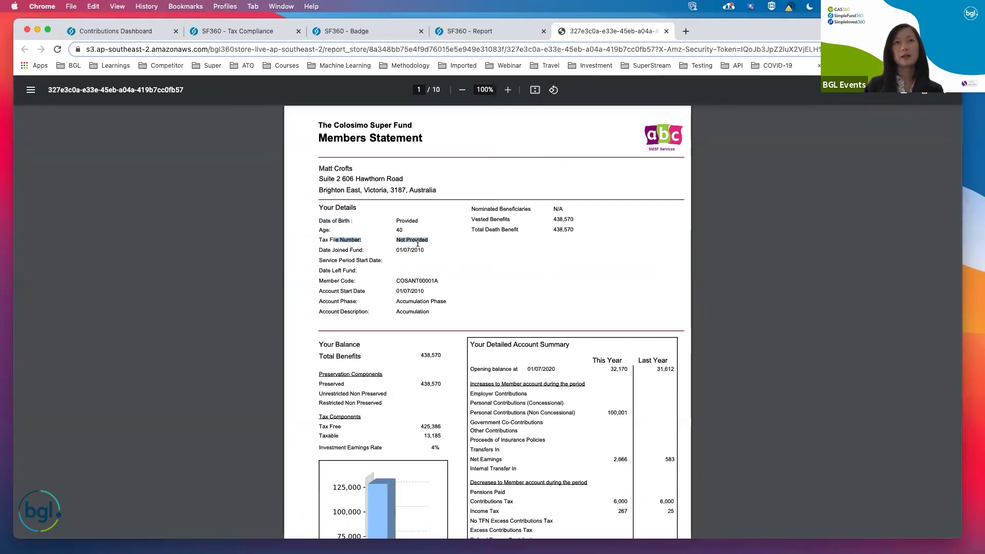
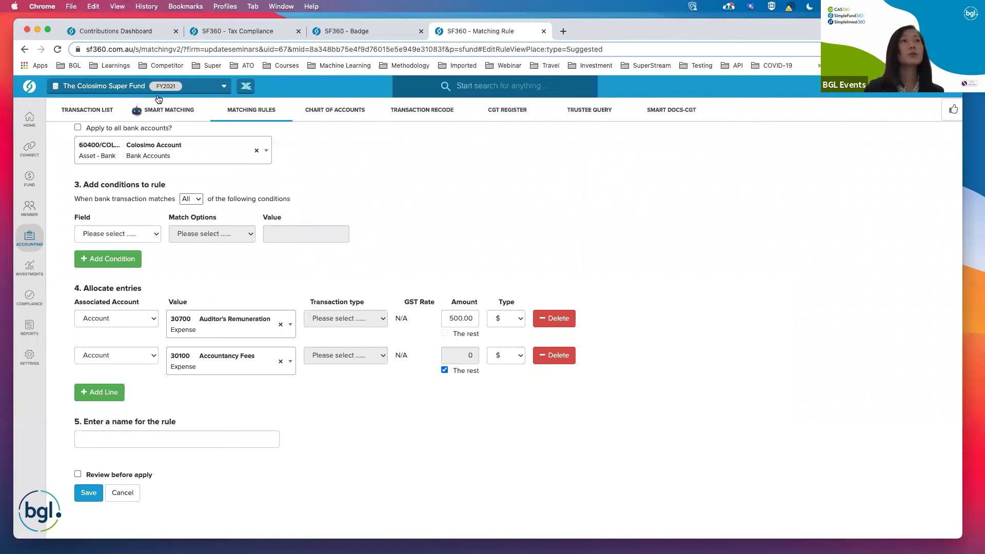
Finish the Colosimo Account rule: $500.00 to 30700 Auditor's Remuneration, the rest to 30100 Accountancy Fees.
mouse_move(29, 116)
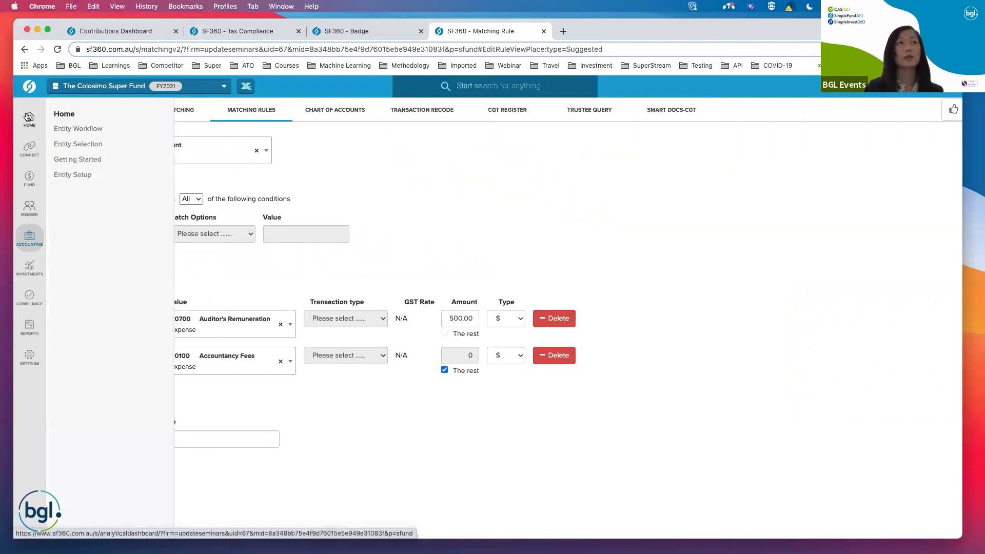
Open SuperStream and list the 71 of 72 administered funds not yet registered.
mouse_move(24, 151)
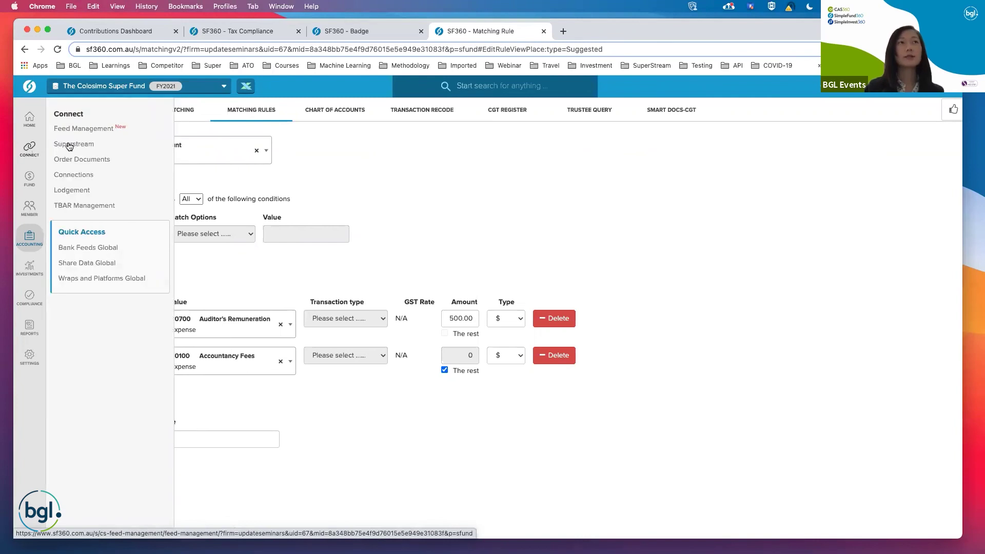
left_click(70, 146)
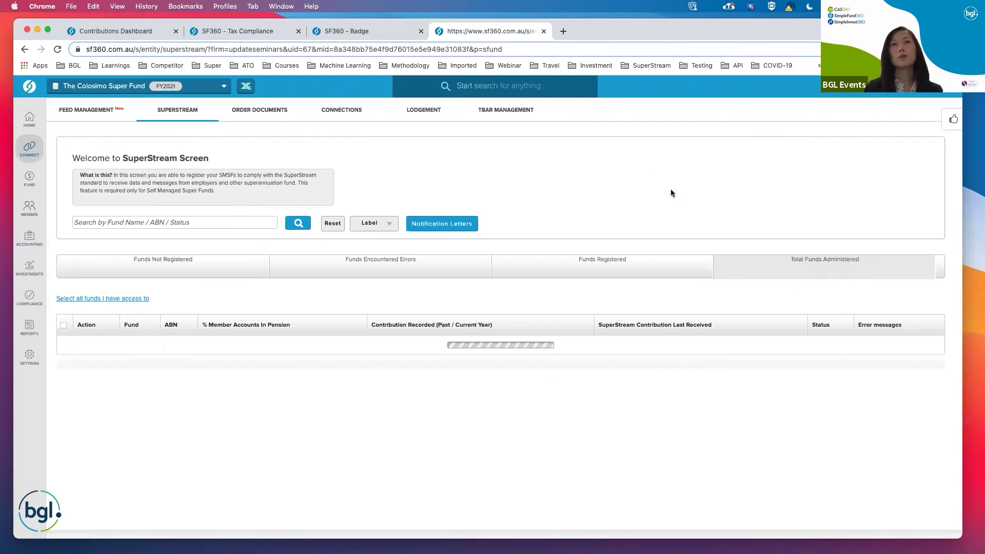
scroll(534, 211, "down", 1)
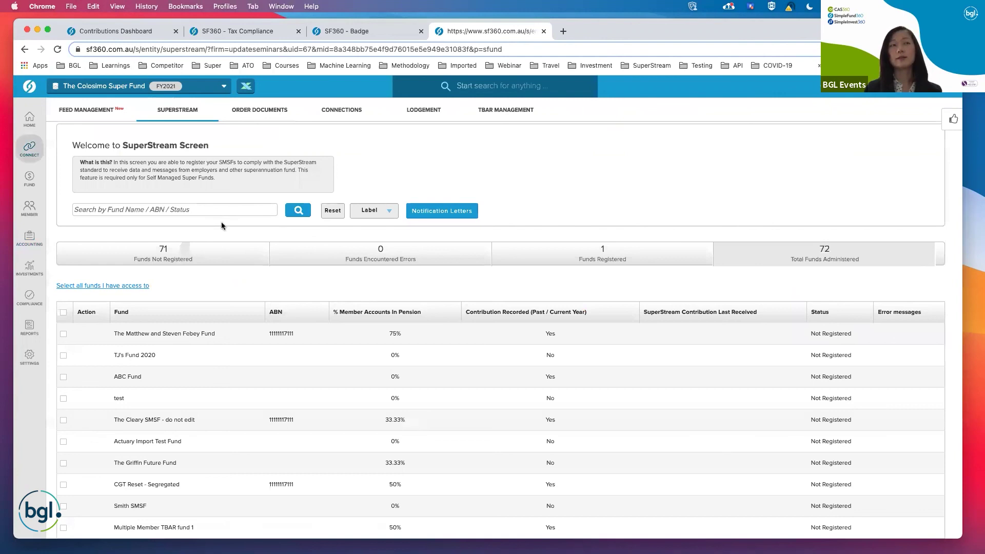
left_click(205, 258)
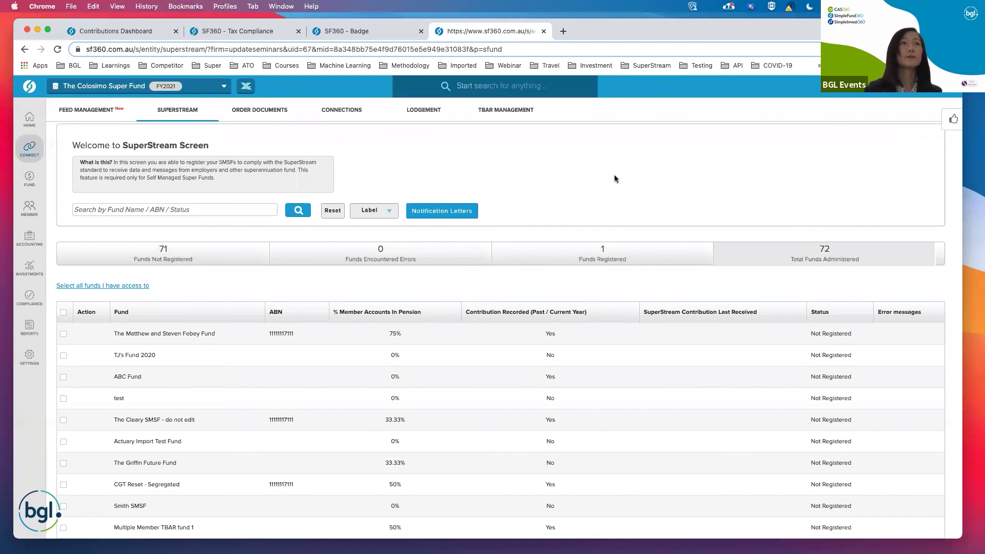
left_click(31, 211)
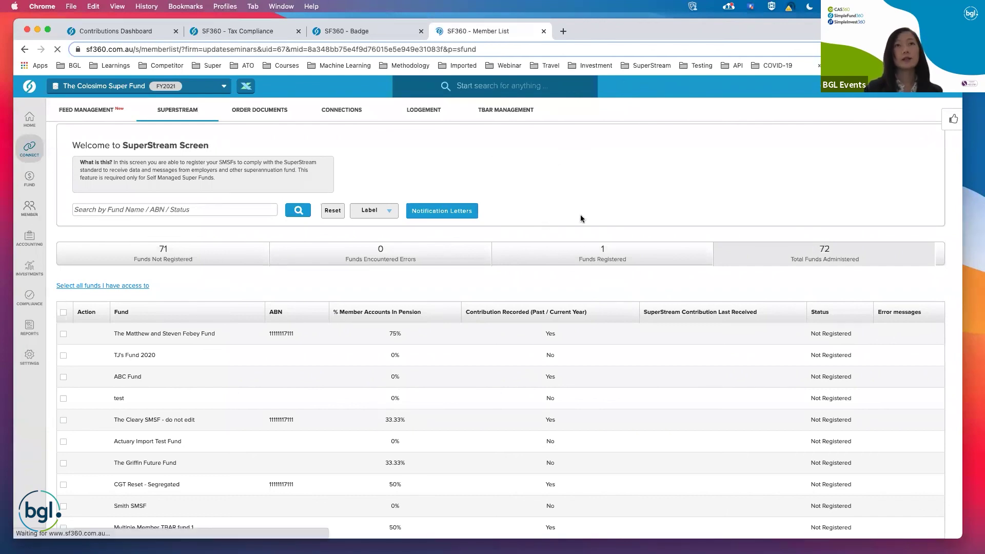
On The Colosimo Super Fund member list, show the pension account's Convert to ABP and TRIS options.
scroll(621, 195, "down", 2)
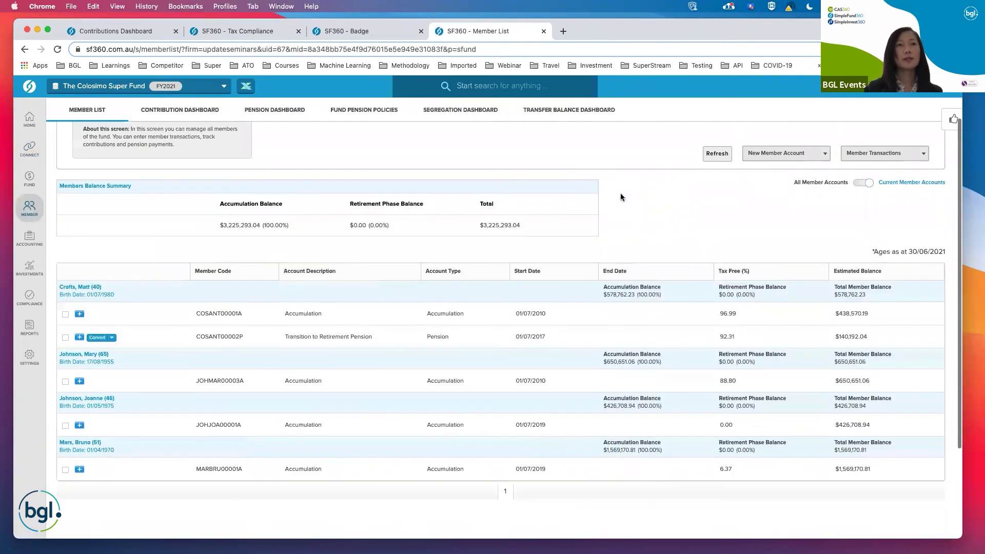
scroll(620, 197, "down", 1)
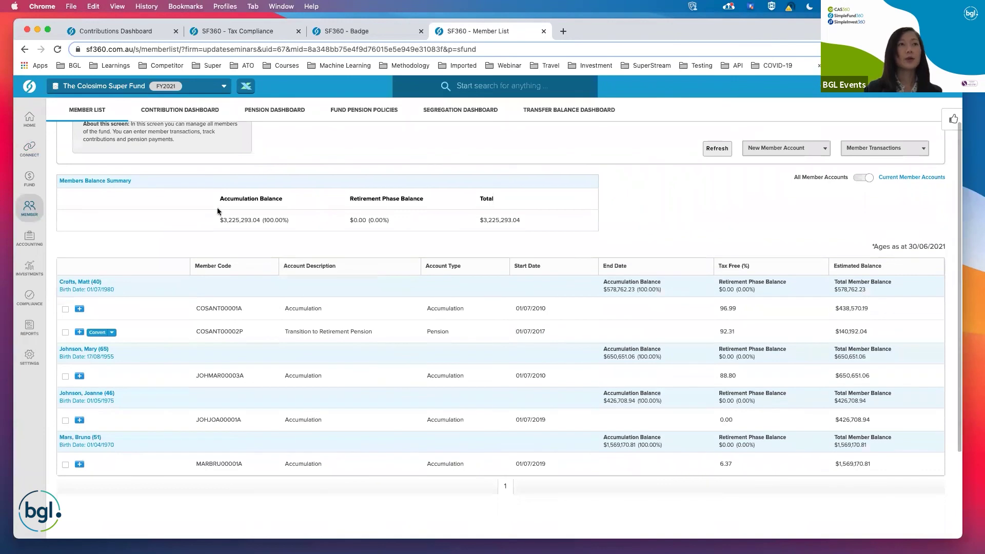
left_click(112, 336)
scroll(703, 188, "down", 1)
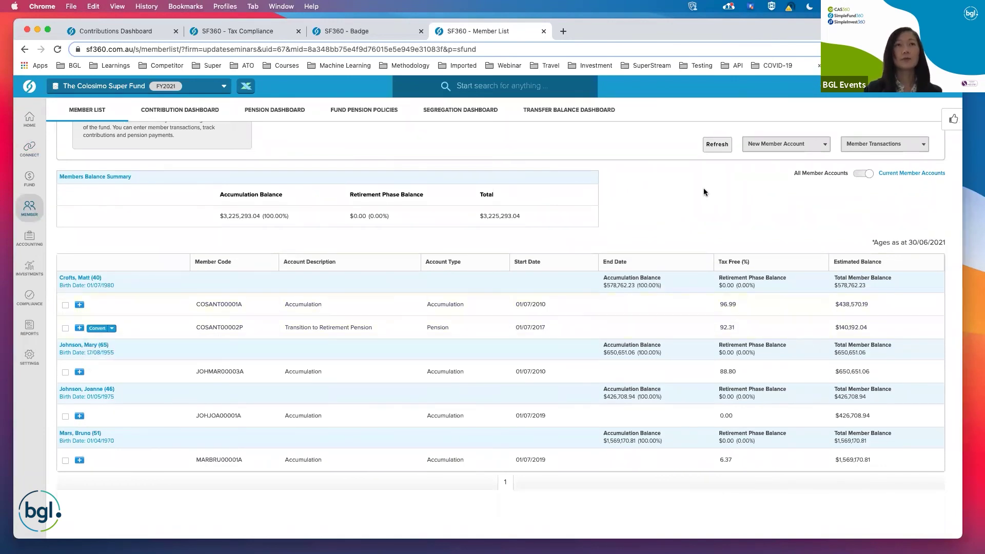
left_click(113, 331)
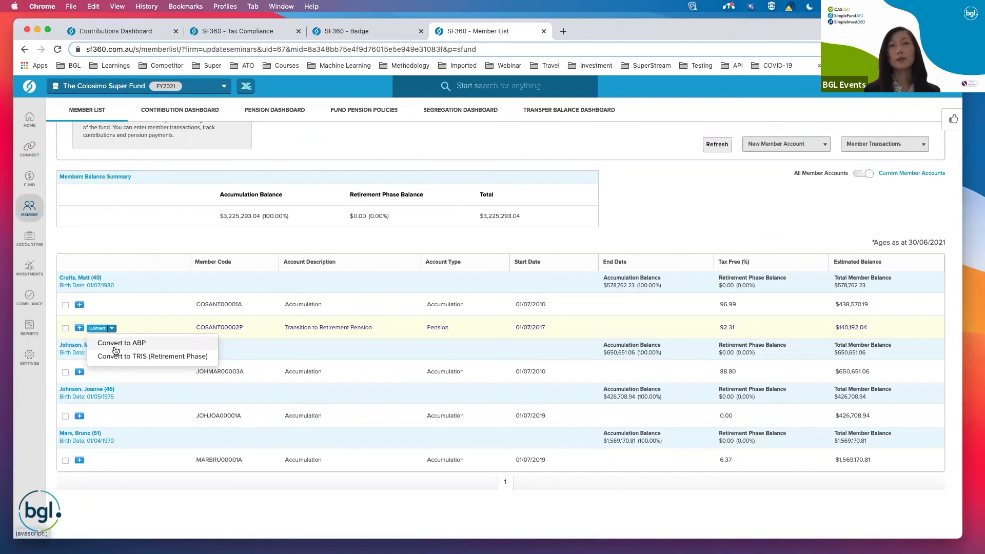
scroll(659, 195, "down", 1)
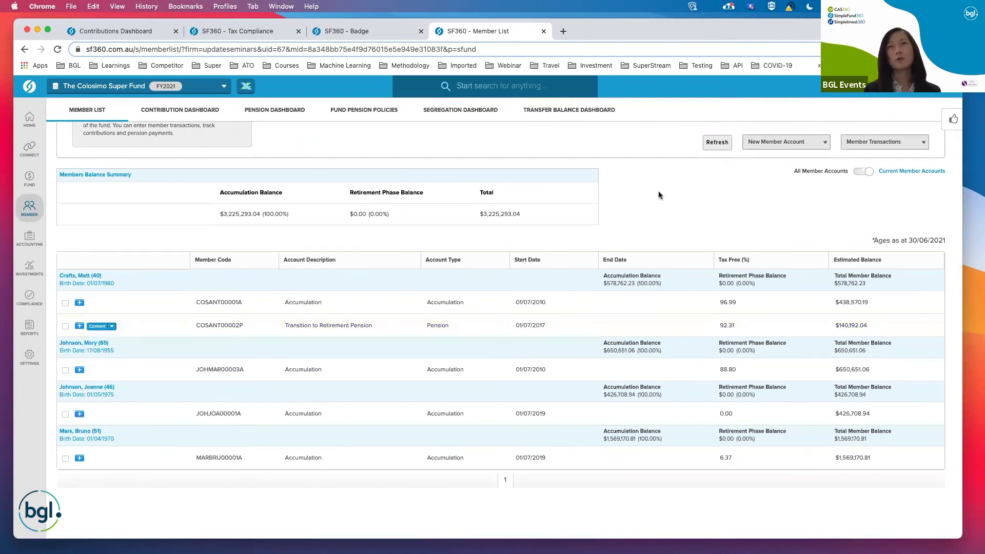